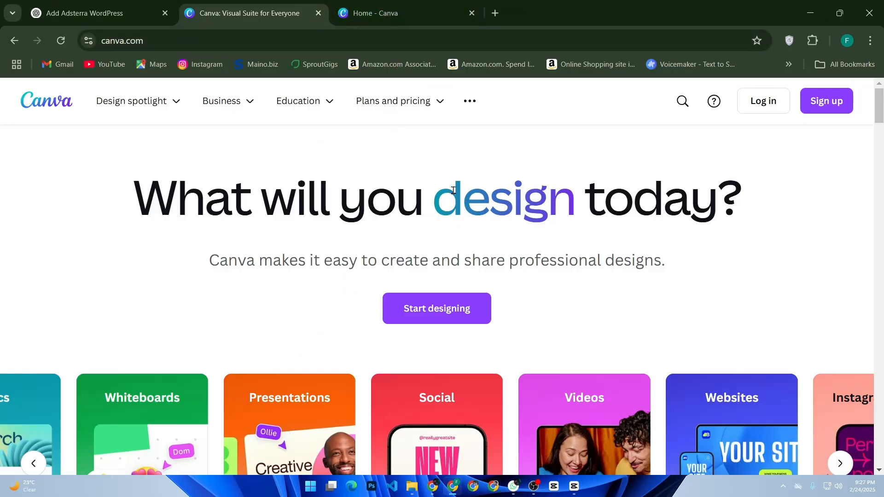
Switch to the Canva home page and dismiss the what's-changed card and the star designs and folders card.
click(385, 14)
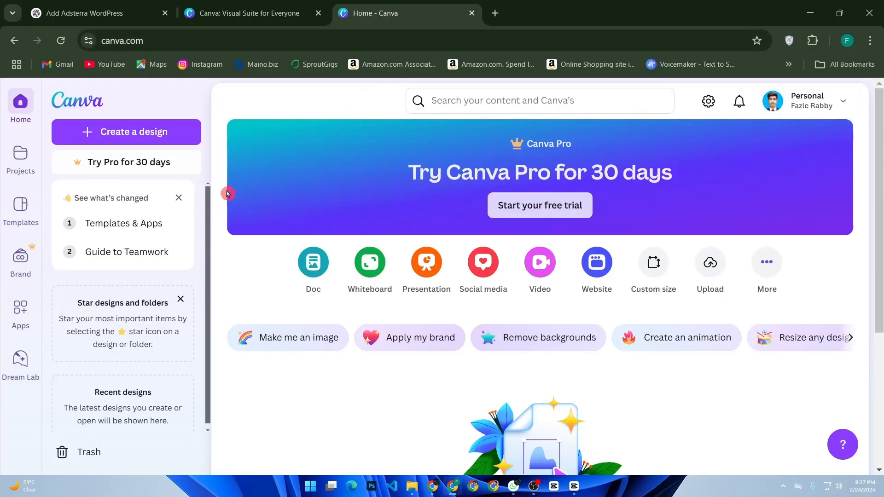
click(178, 197)
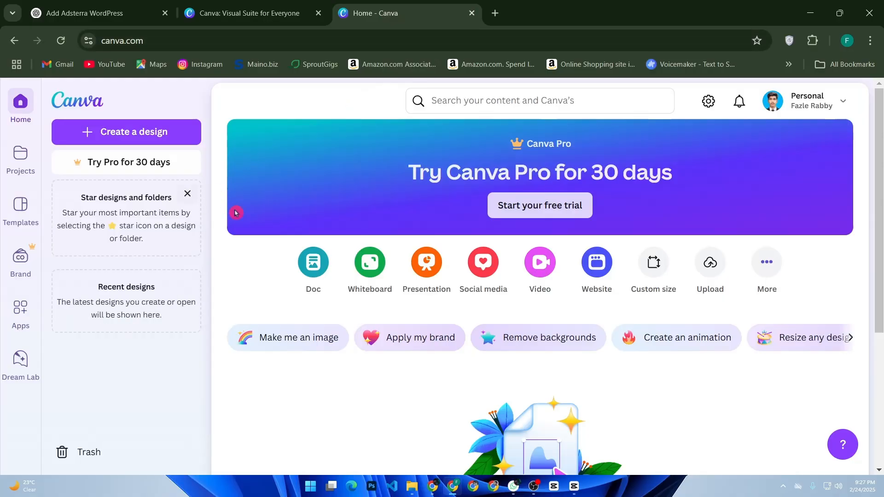
click(188, 194)
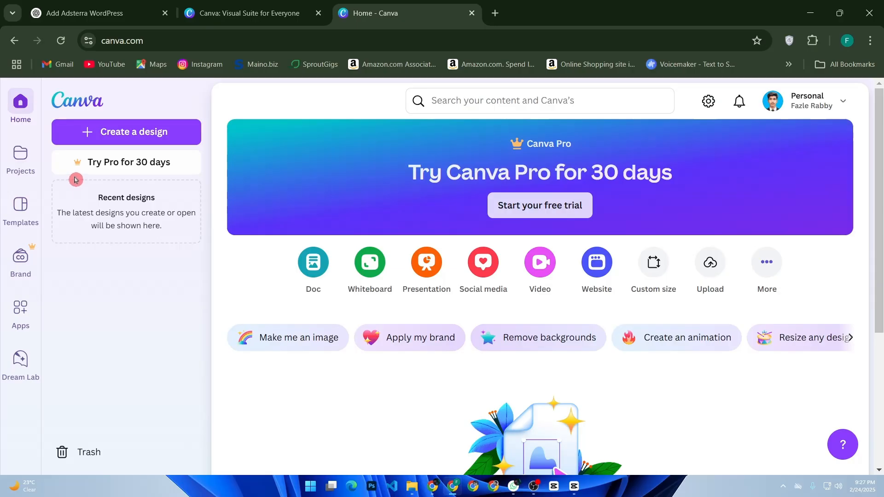
scroll(77, 179, down, 2)
scroll(85, 180, up, 2)
drag(212, 176, 190, 181)
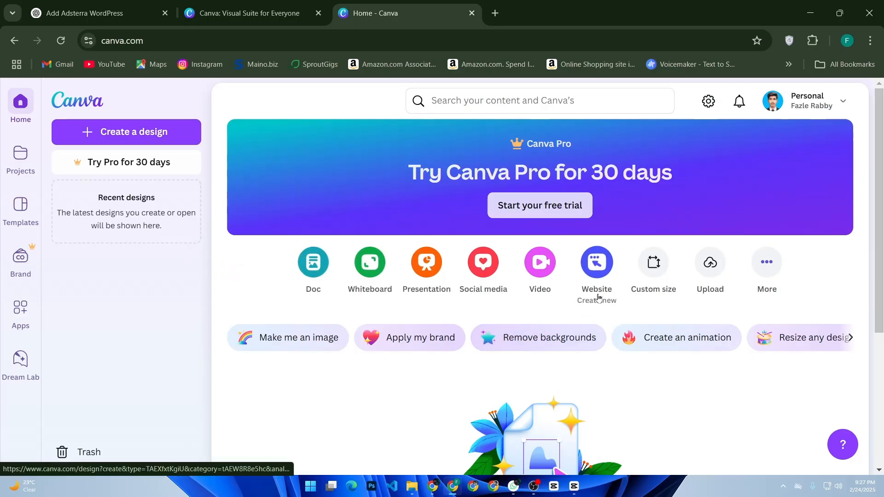
Create a new website design with the Sales Product Website template's details opened, and go through the introductory tour until it closes.
click(605, 270)
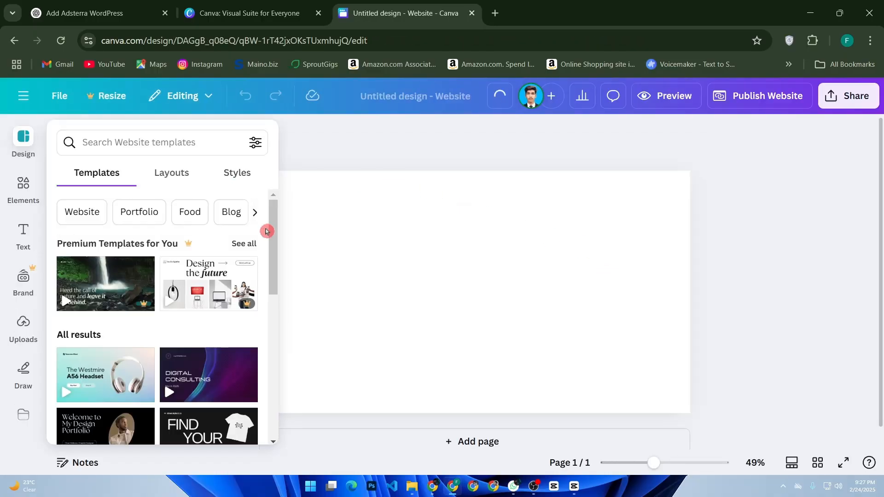
click(87, 363)
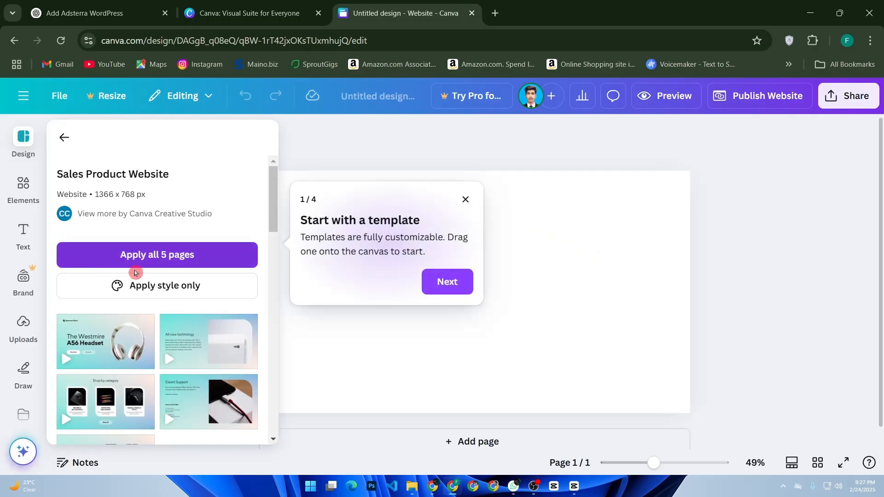
click(446, 282)
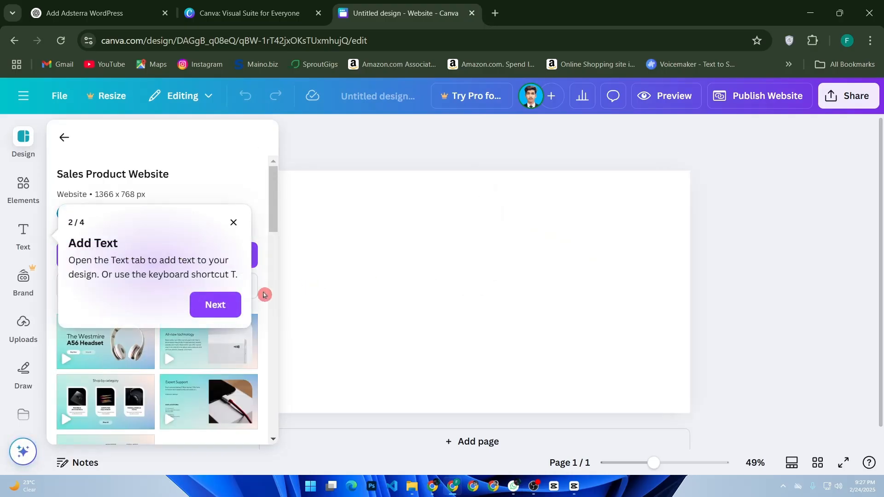
click(216, 304)
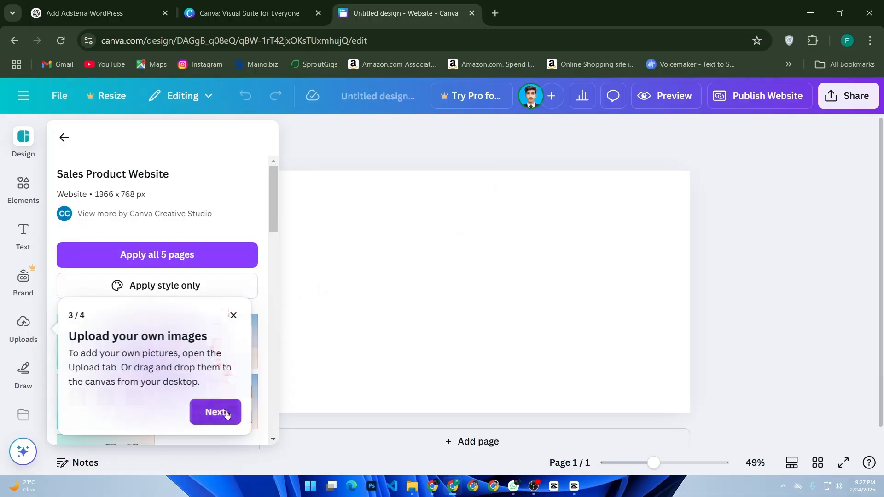
click(226, 413)
click(832, 233)
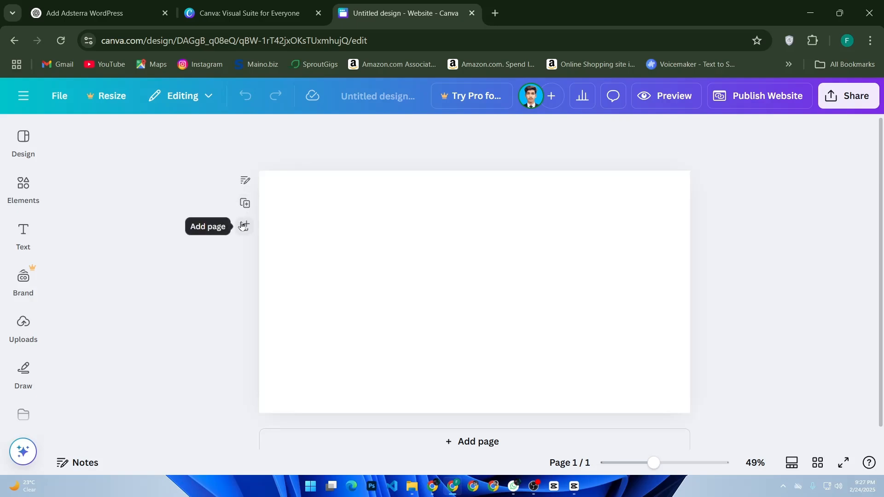
Apply the Westmire A56 Headset page of the Sales Product Website template to the blank page.
click(23, 186)
click(23, 141)
click(27, 182)
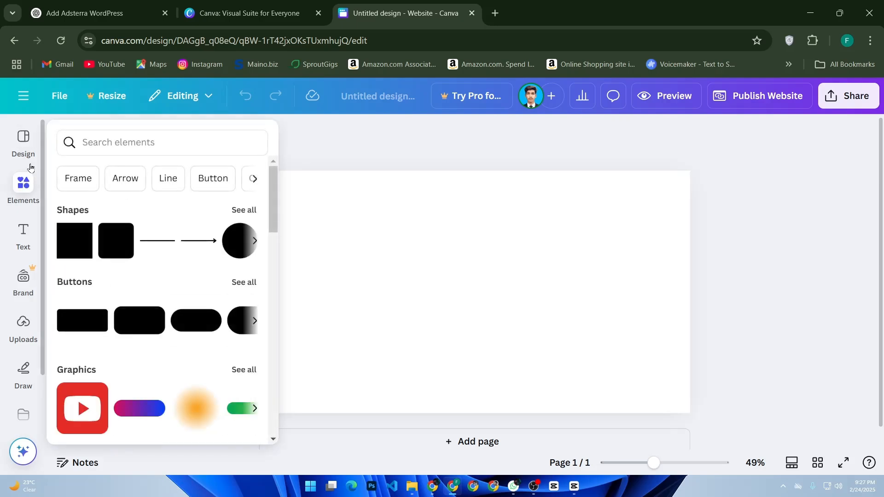
click(26, 141)
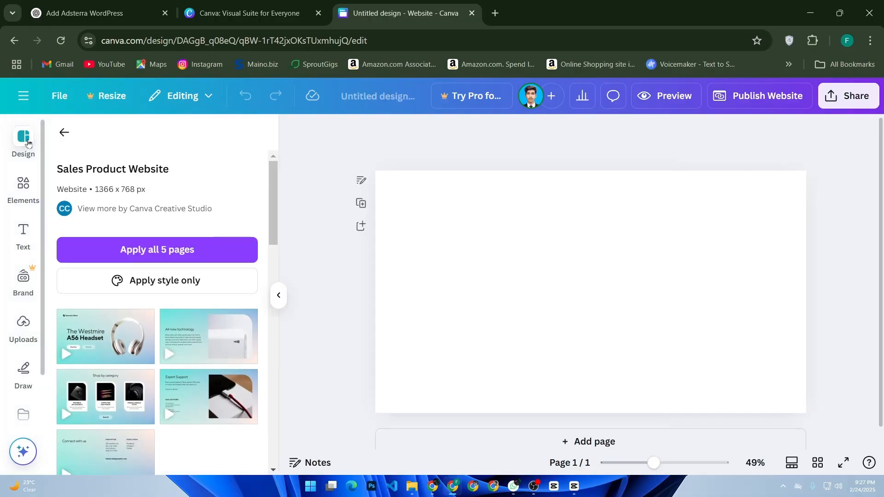
drag(115, 332, 456, 300)
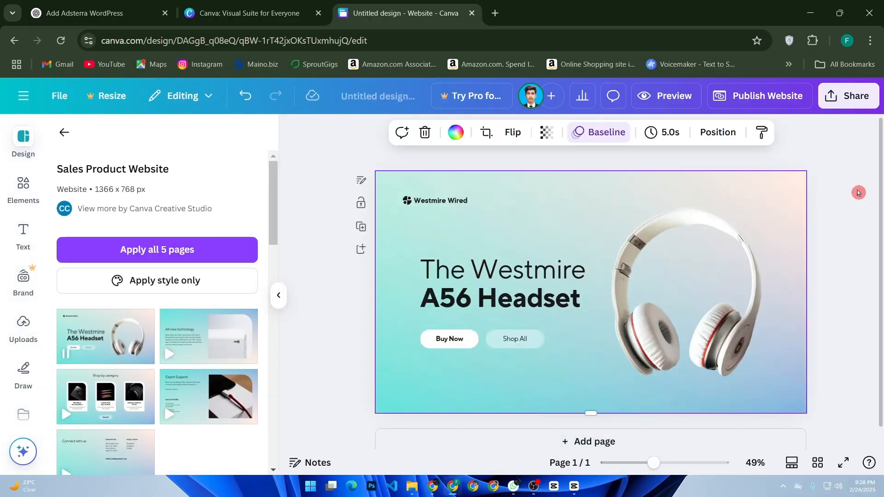
Open the website publishing options and review the device preview, mobile resizing, navigation menu and Website URL settings.
click(784, 96)
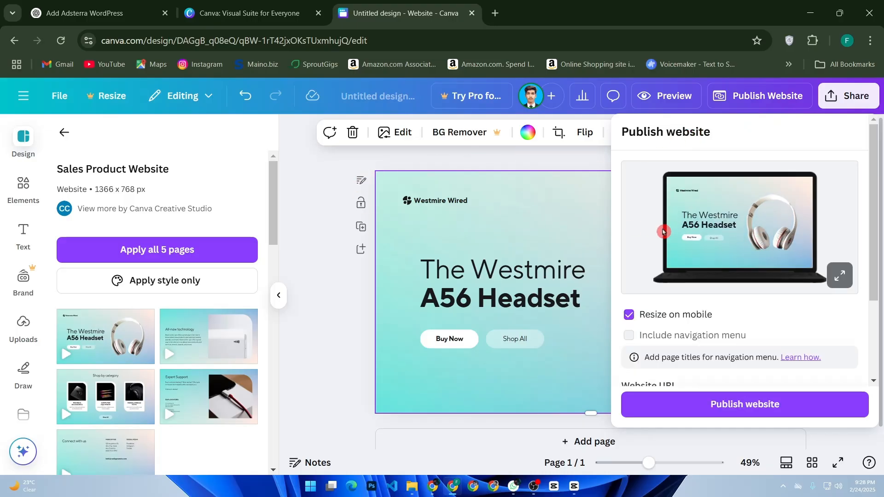
scroll(662, 230, down, 2)
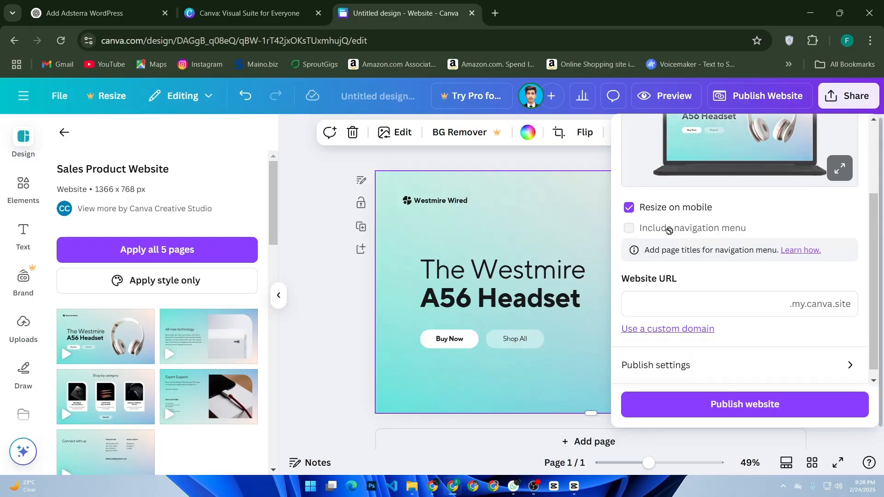
scroll(669, 231, up, 3)
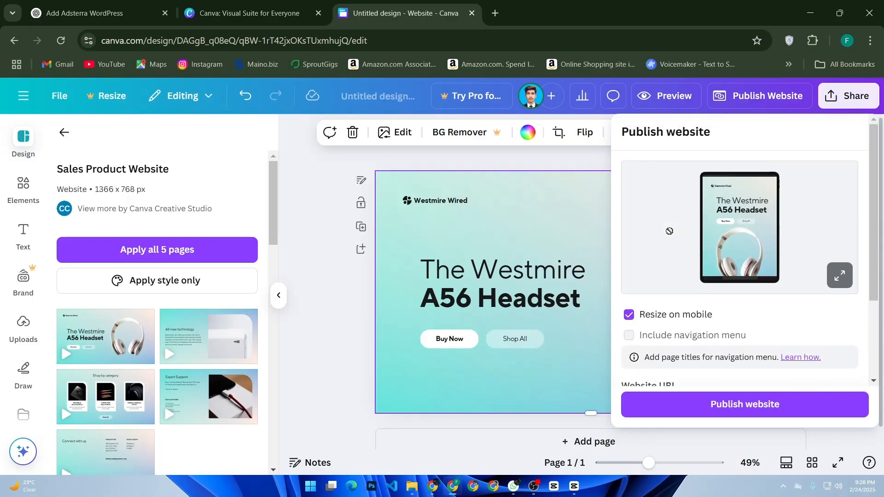
scroll(670, 234, down, 3)
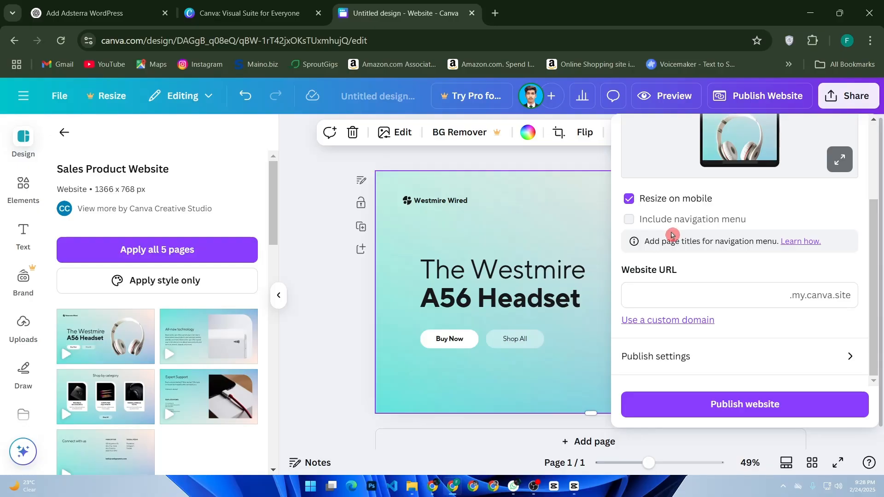
Examine the publish settings, including browser tab preview, website description and advanced settings, and return to the main publishing options.
click(716, 357)
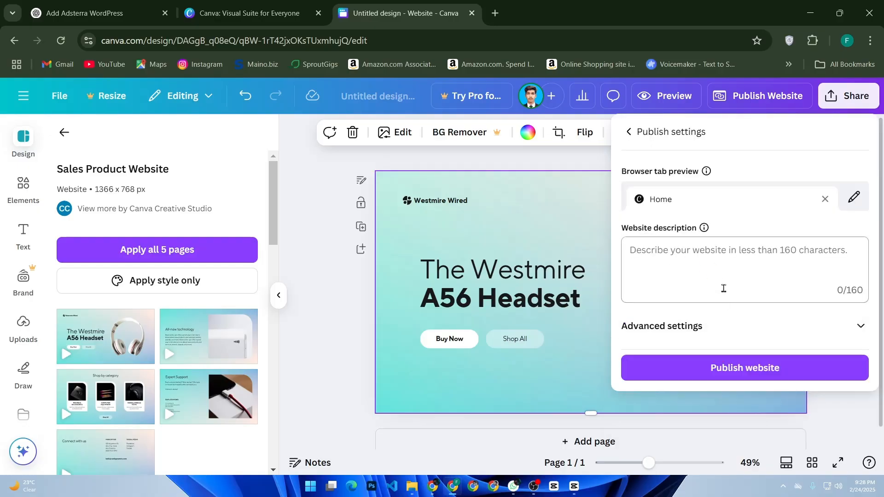
click(773, 322)
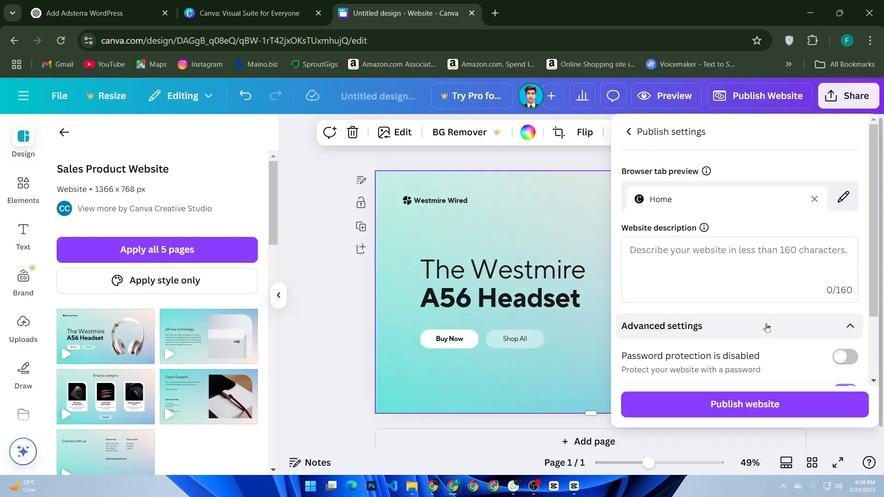
click(767, 327)
click(869, 336)
scroll(801, 295, down, 2)
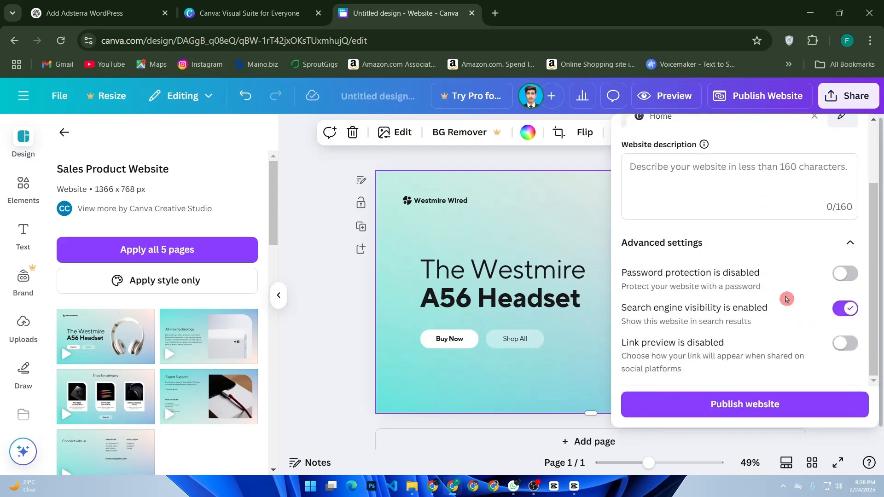
scroll(786, 299, up, 3)
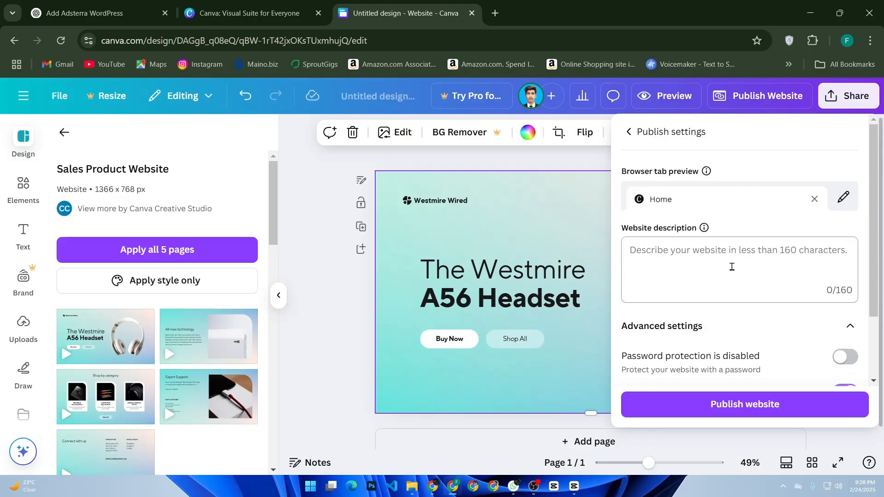
click(813, 203)
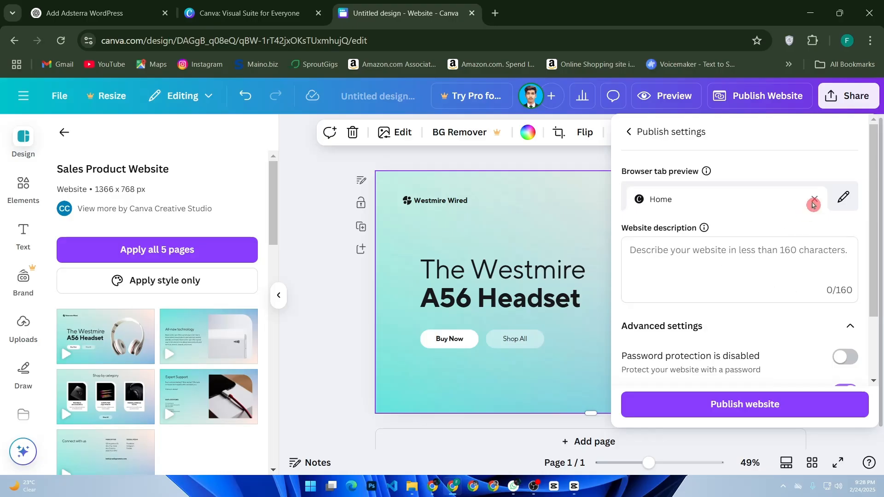
click(631, 131)
View the options for using a custom domain and close them.
scroll(716, 230, down, 3)
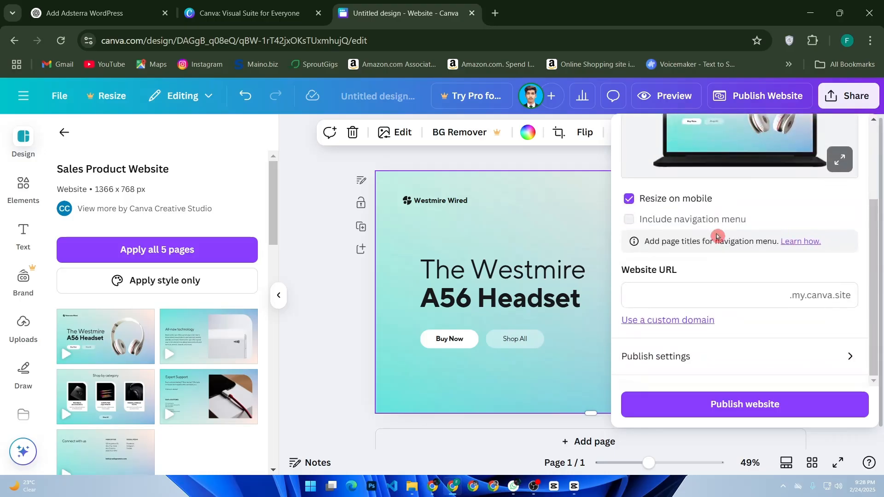
click(706, 321)
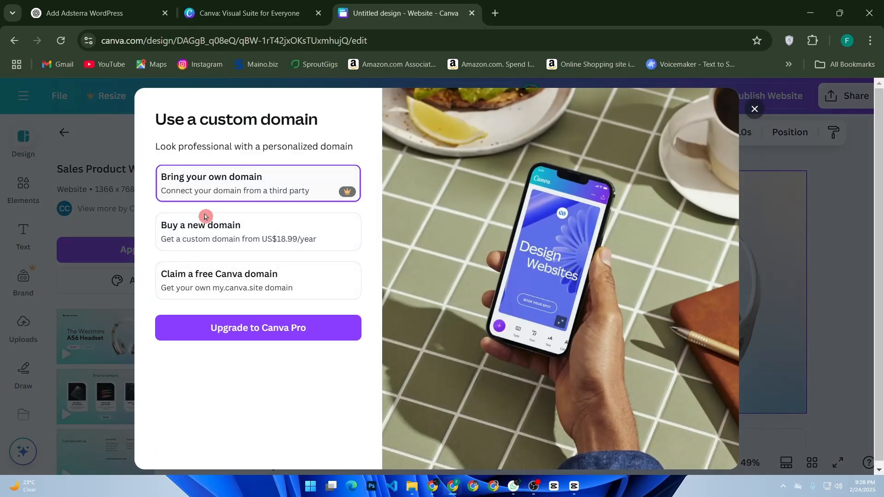
click(753, 109)
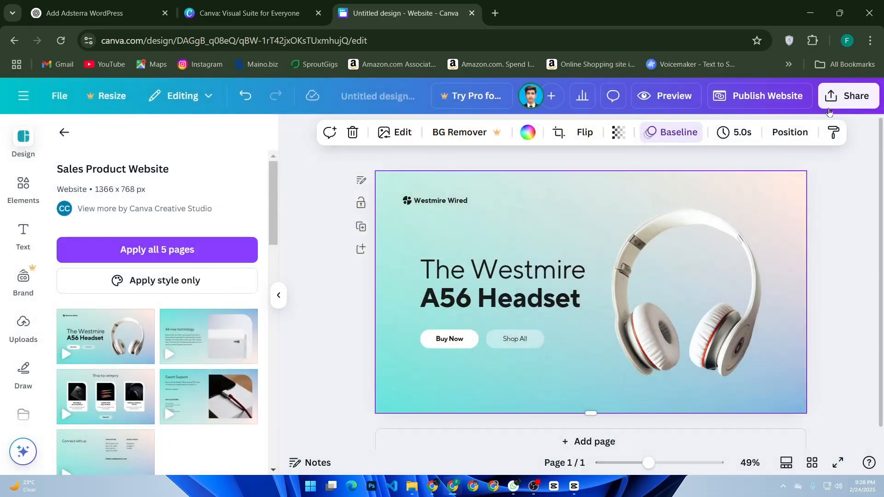
Reopen the website publishing options and place the cursor in the Website URL field.
click(797, 107)
scroll(766, 194, down, 2)
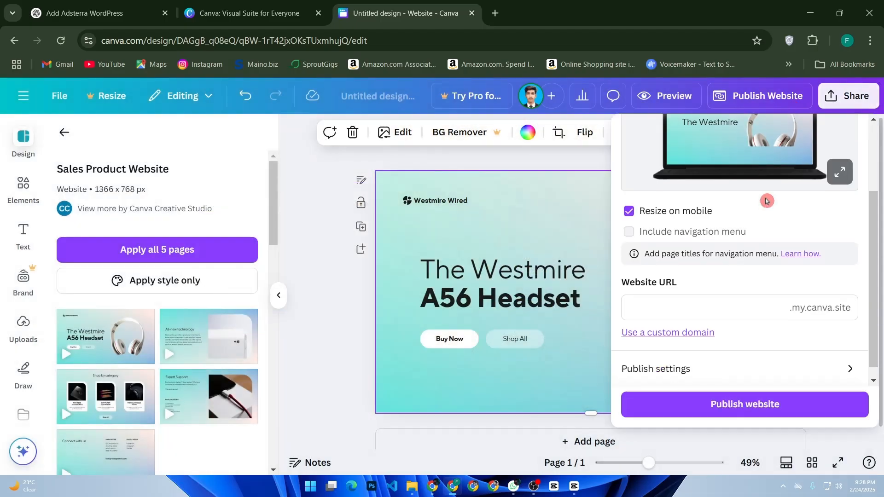
click(790, 298)
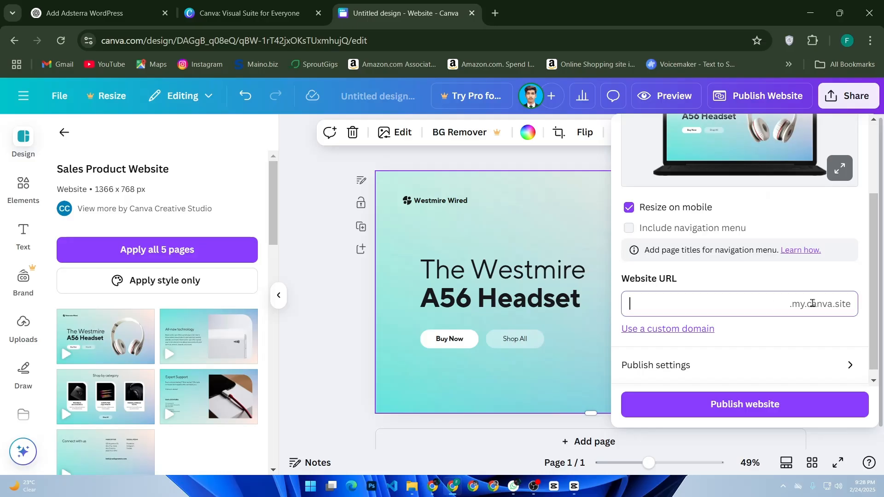
click(641, 291)
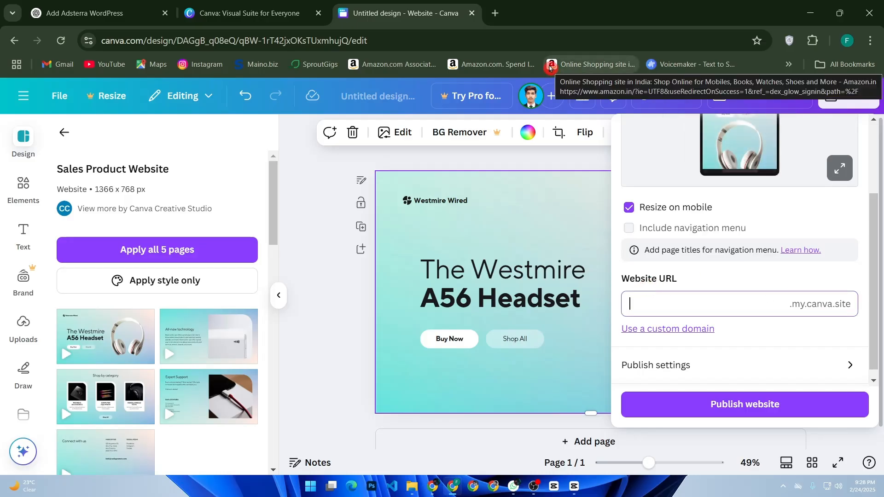
Search Google for "godaddy domain" in a new browser tab and open GoDaddy's sponsored domain names result.
key(ctrl+t)
click(543, 249)
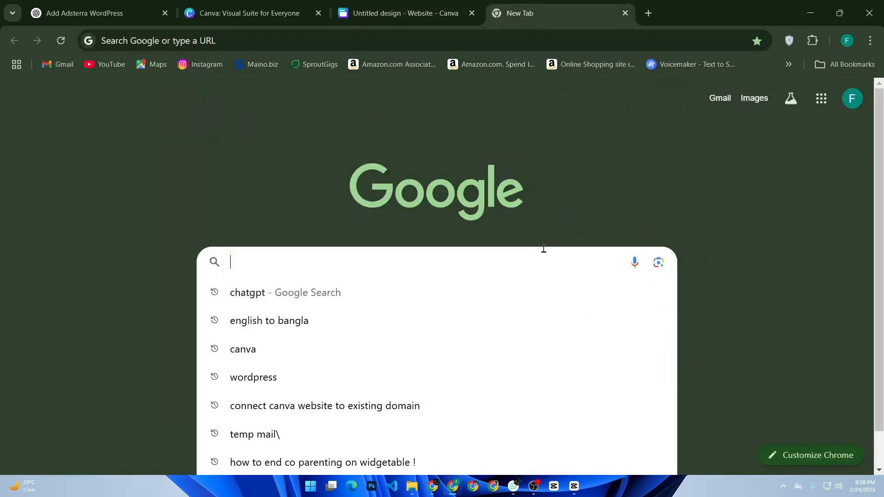
text(go)
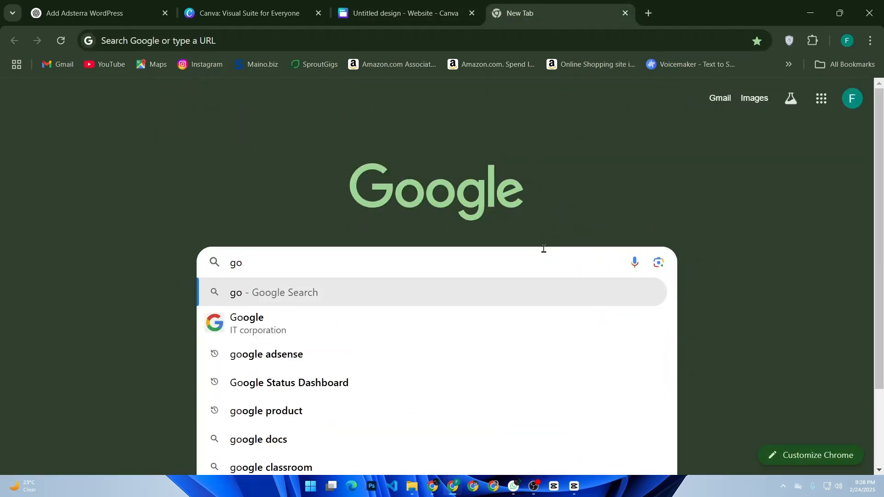
text(da)
click(544, 250)
key(Down)
key(Down)
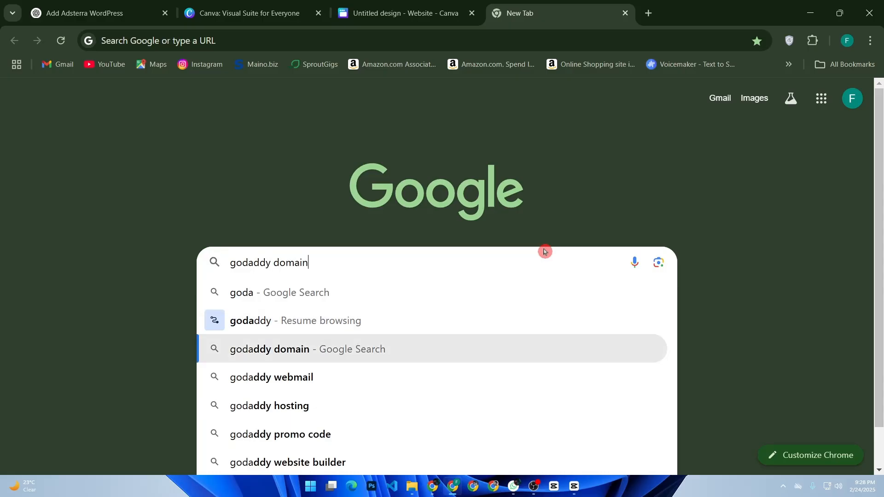
key(Return)
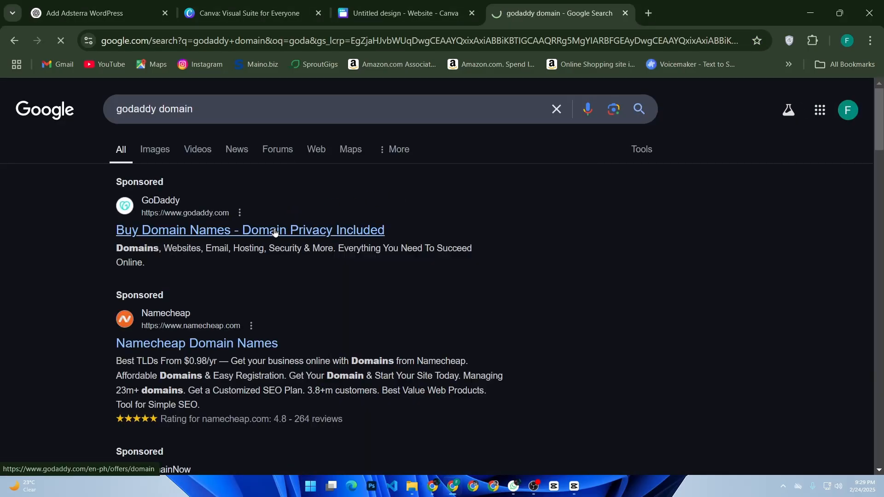
click(274, 231)
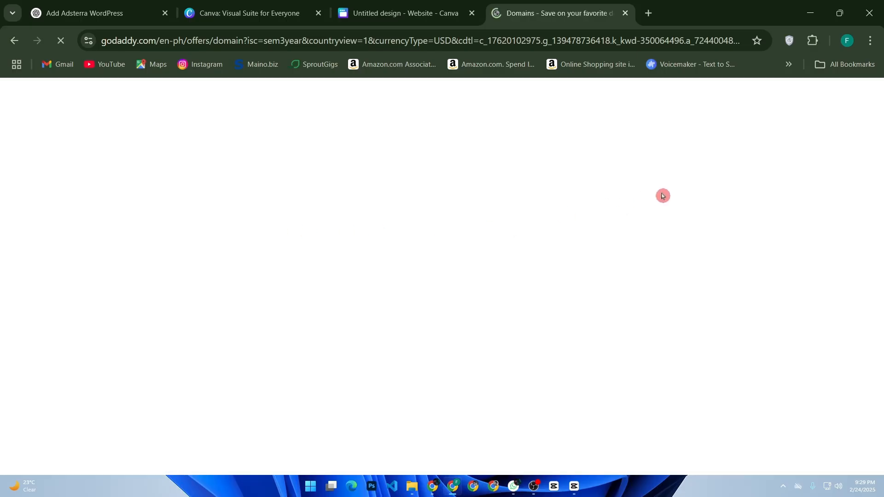
Dismiss the currency notice on the GoDaddy page and open the sign-in page for registered users.
scroll(631, 195, down, 2)
scroll(481, 197, up, 2)
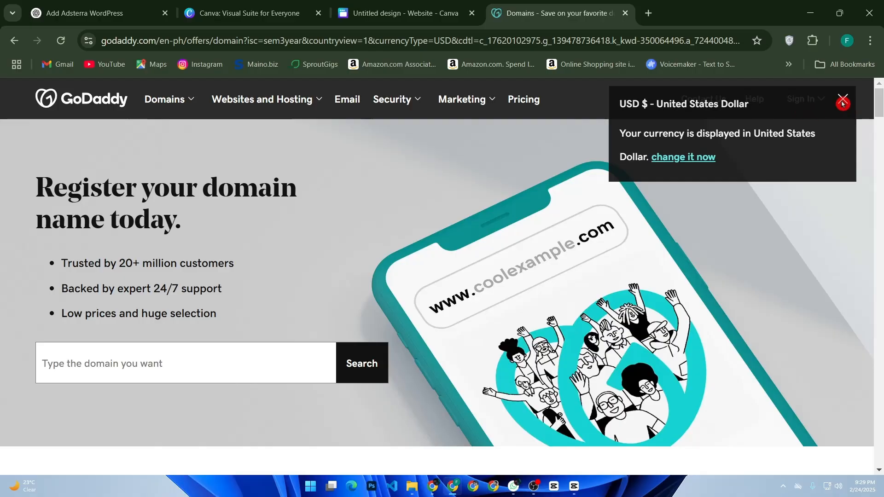
click(842, 100)
click(782, 104)
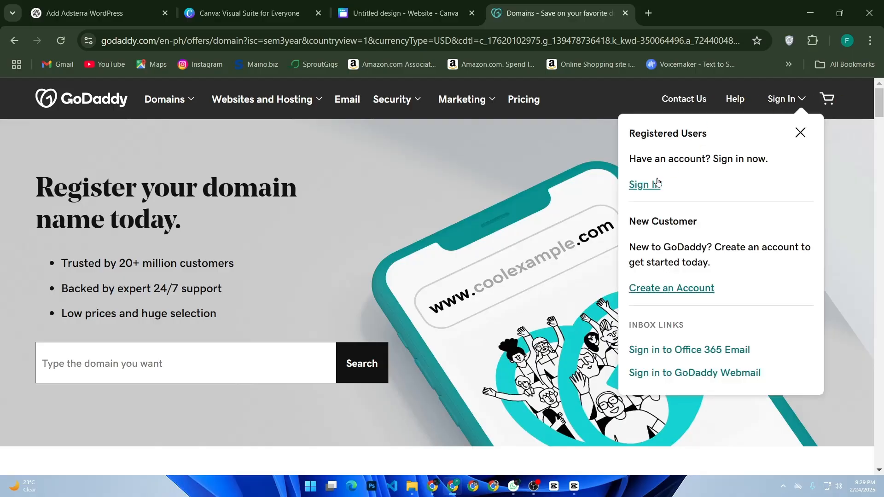
click(654, 185)
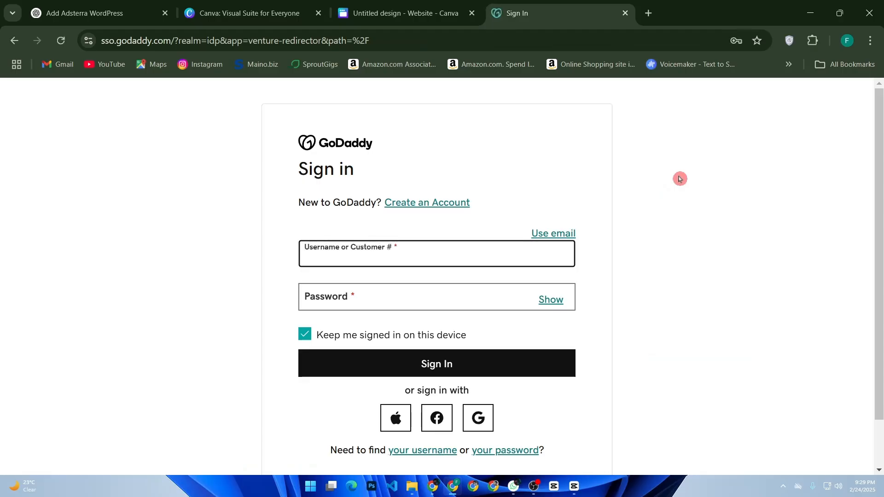
Sign in to GoDaddy with the saved username and password, authorising with the Windows PIN, and continue to the account without phone verification.
click(364, 246)
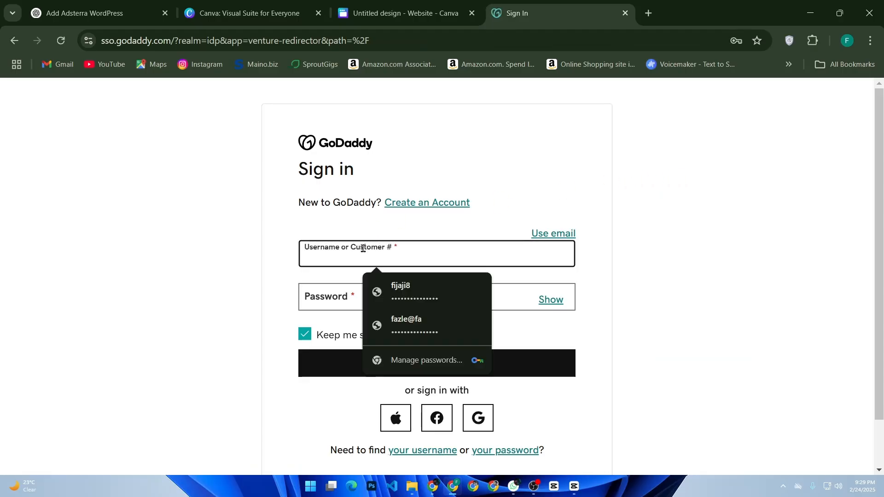
click(398, 293)
text(•••)
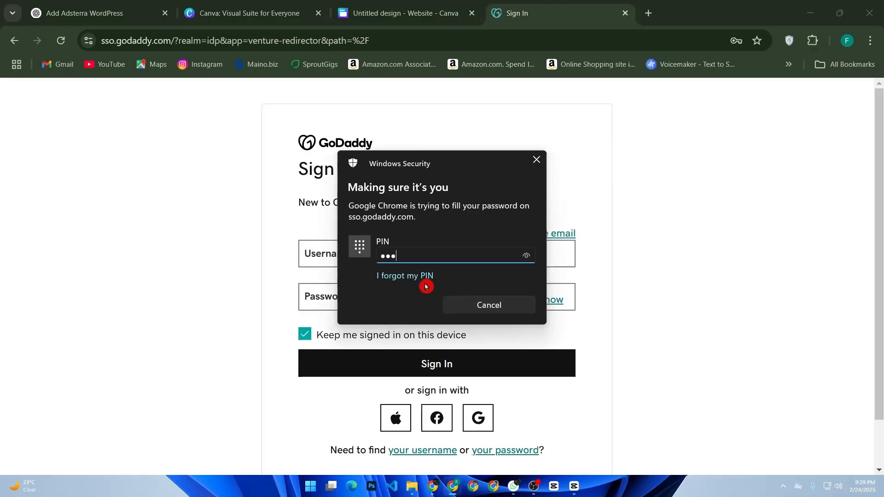
text(•••)
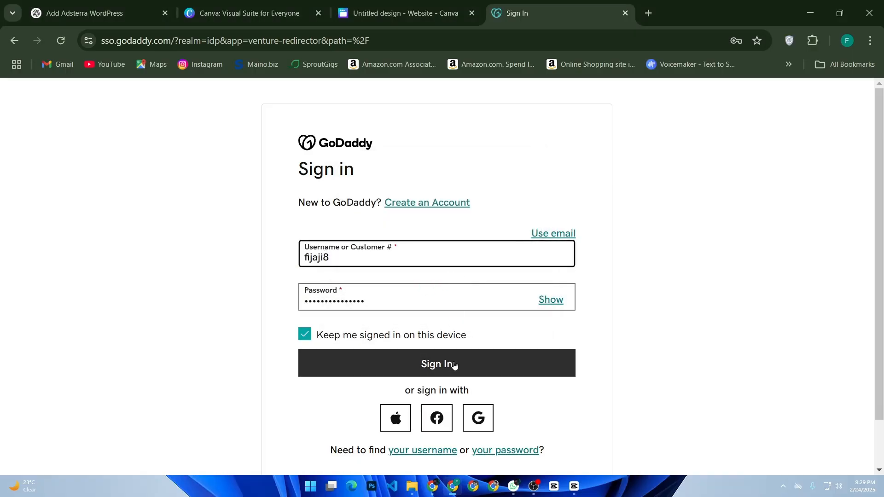
click(441, 353)
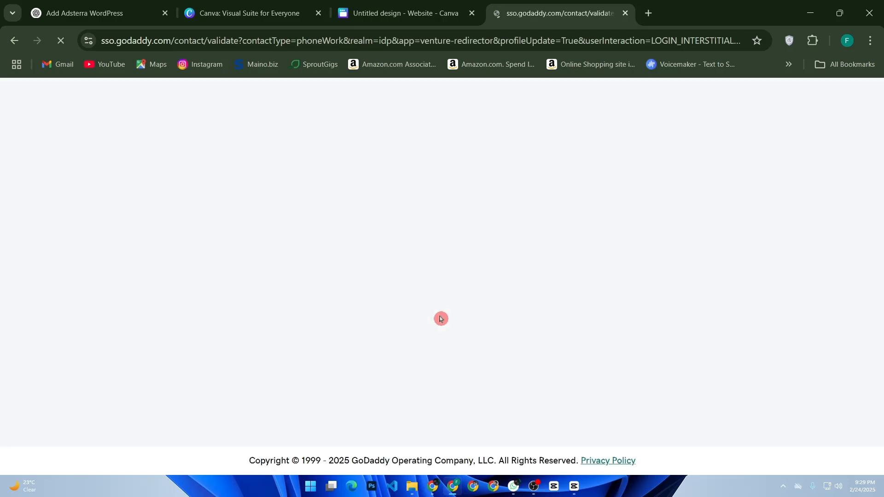
scroll(437, 364, down, 3)
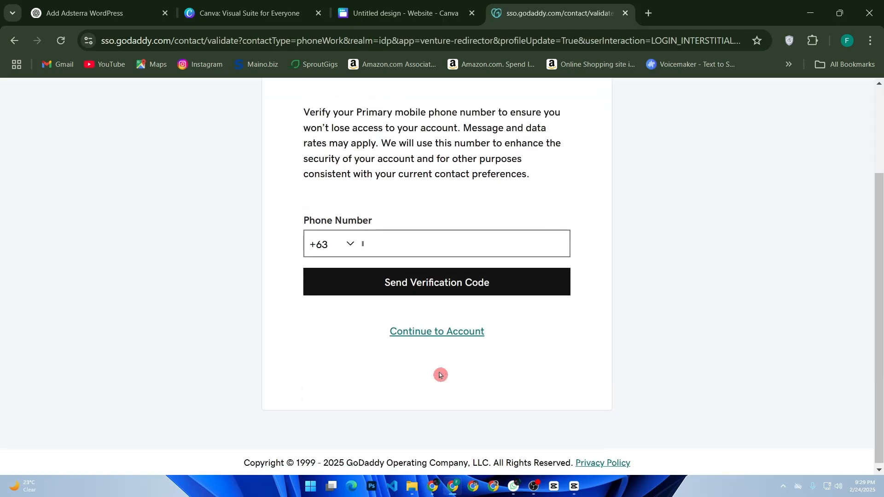
click(441, 330)
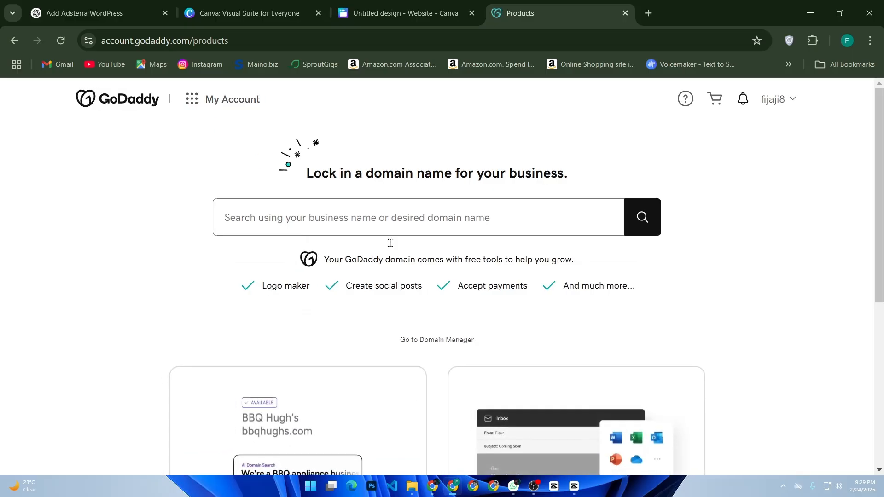
Look over the GoDaddy products page and go to the account's Domains section.
scroll(394, 248, down, 5)
scroll(401, 254, down, 3)
scroll(400, 255, up, 8)
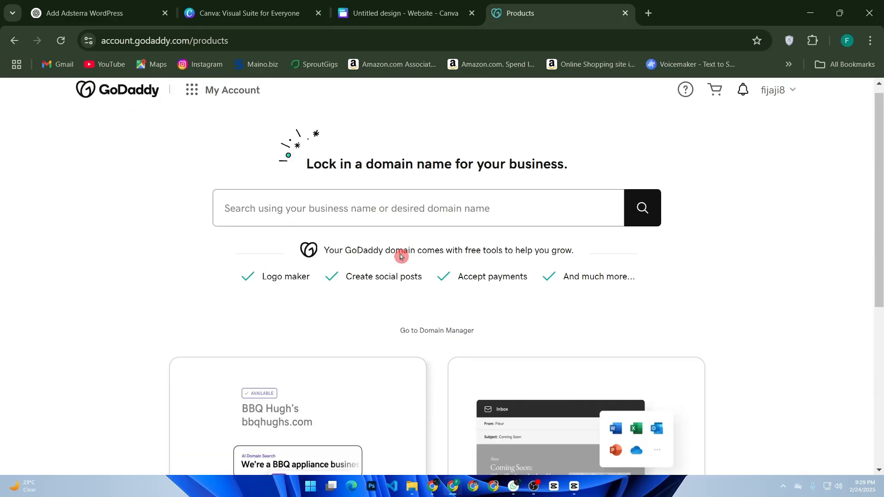
click(189, 100)
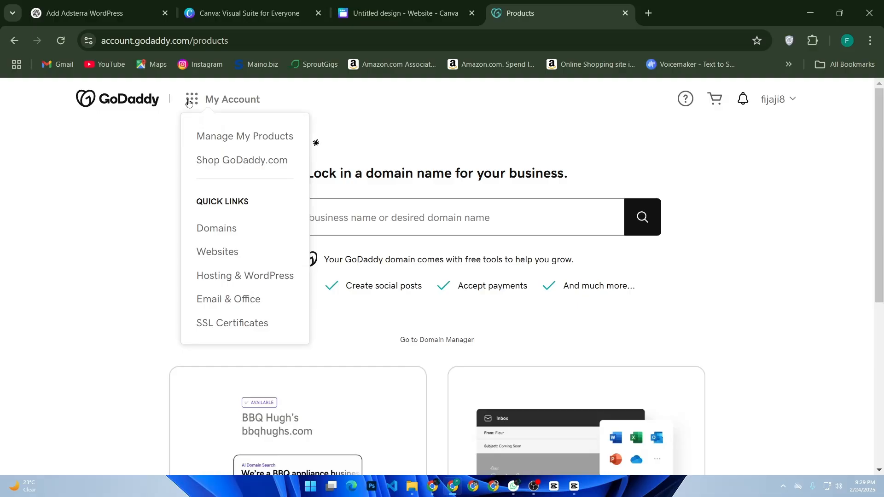
click(247, 230)
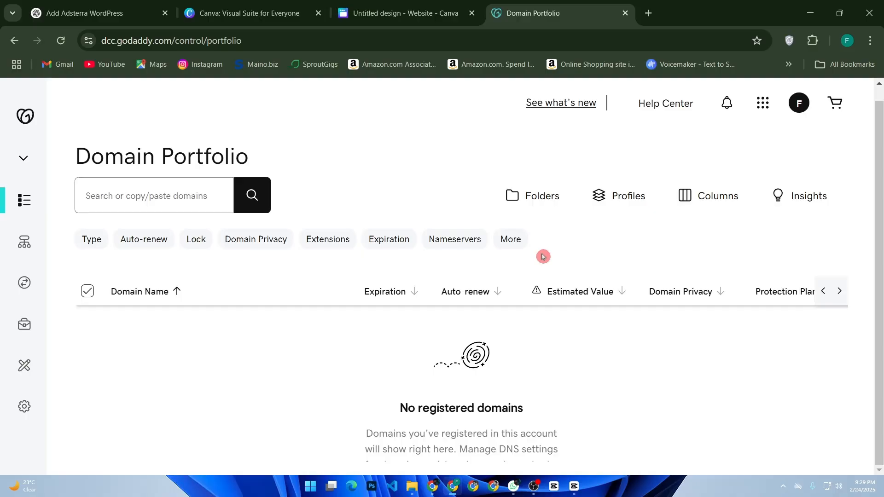
Go to the DNS Management page and look through its domain search and hosting offers.
click(35, 251)
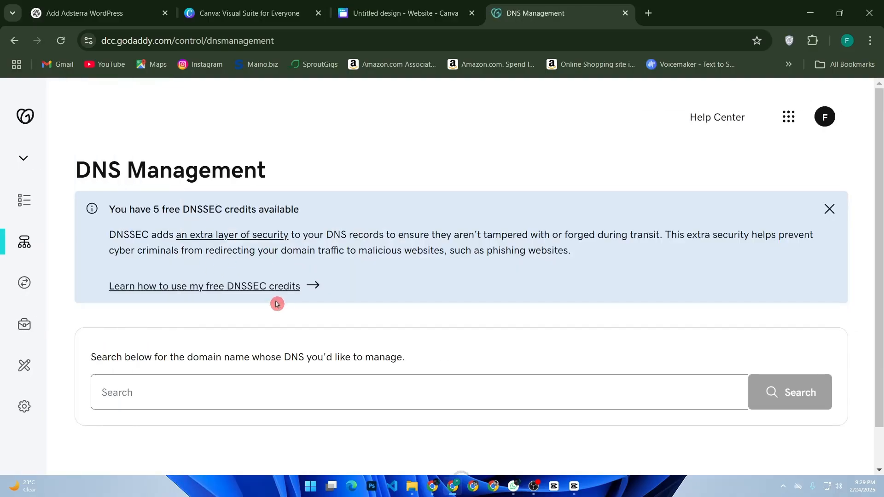
scroll(276, 303, down, 1)
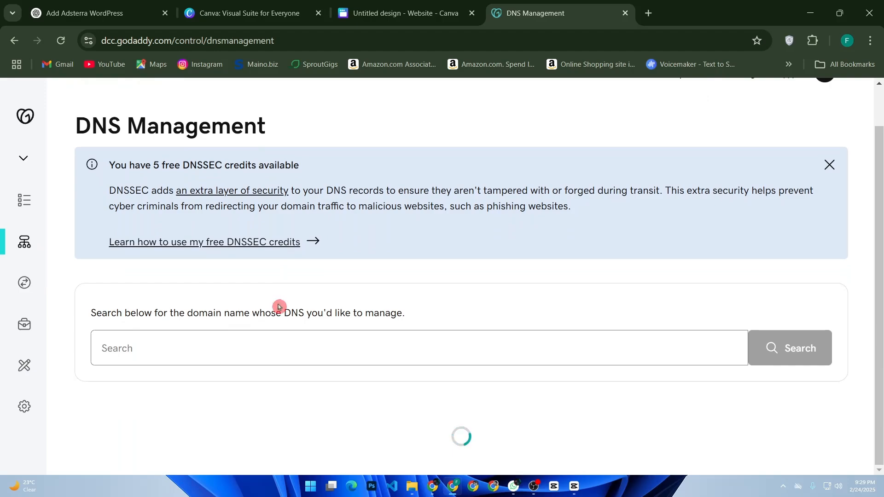
mouse_move(132, 330)
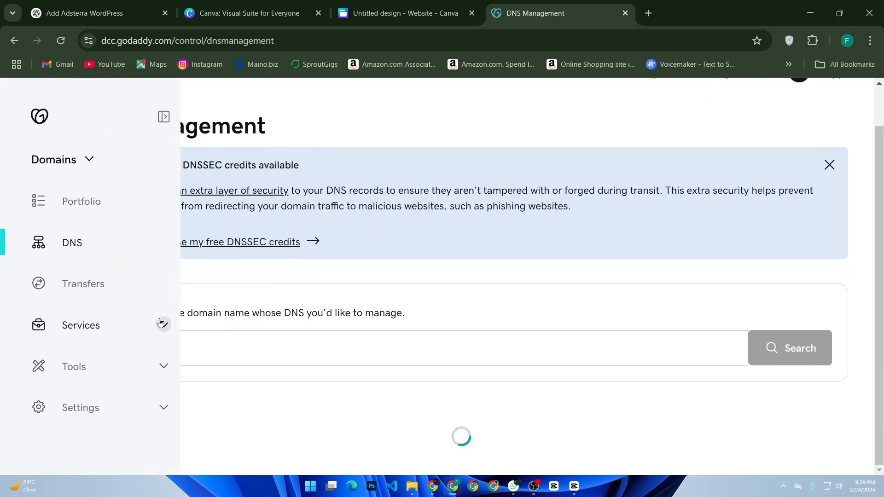
scroll(195, 335, down, 2)
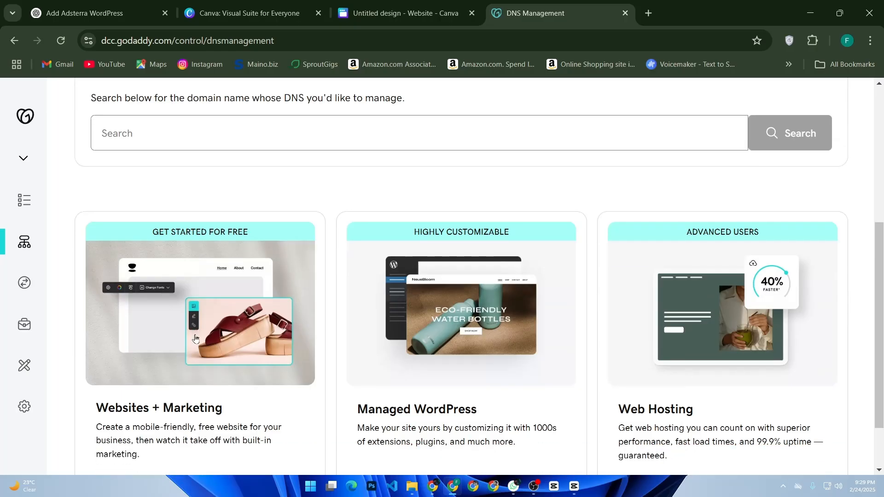
scroll(194, 334, up, 7)
Go to the DNS Hosting page among the domain services and look over its domain list.
mouse_move(50, 258)
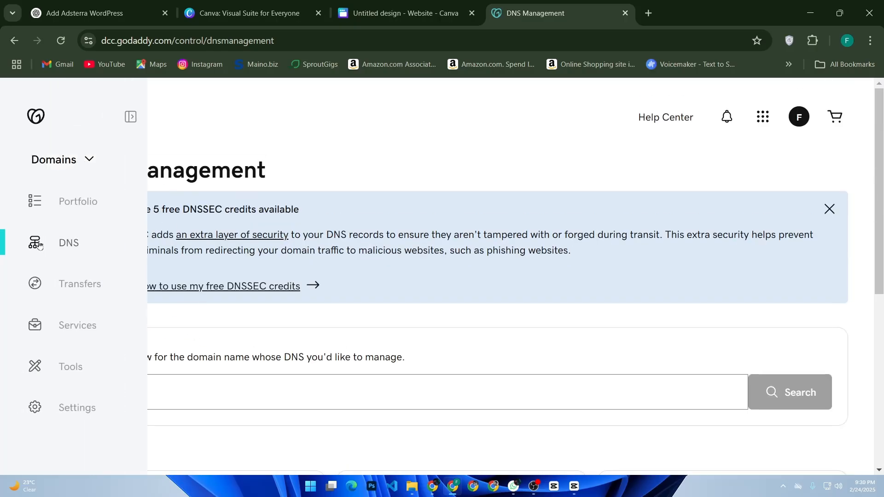
click(106, 318)
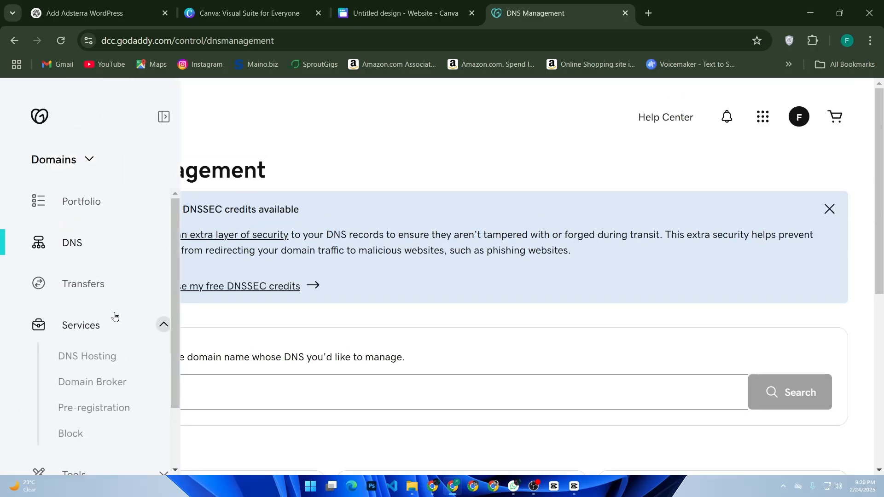
scroll(116, 316, down, 2)
click(109, 284)
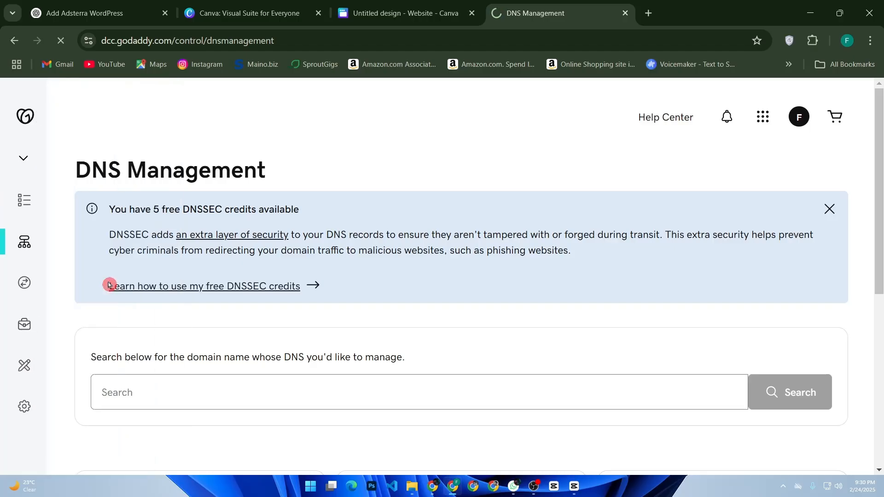
scroll(111, 285, down, 2)
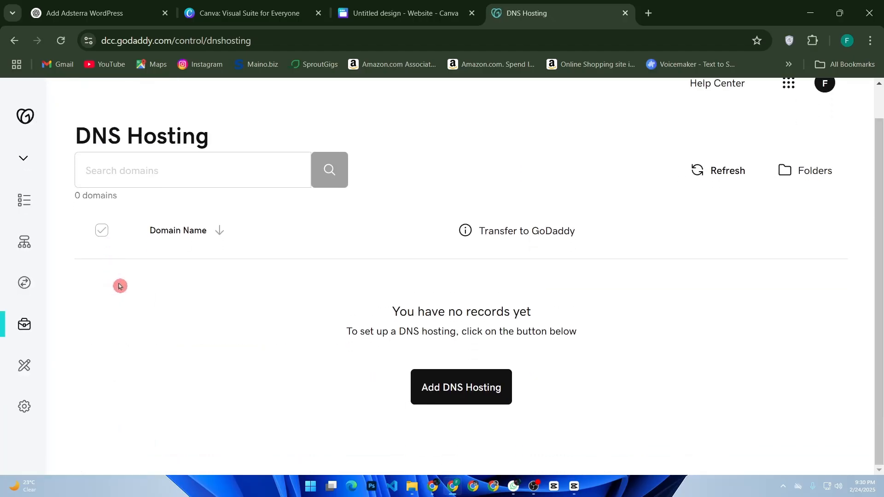
scroll(118, 286, up, 2)
View the form for adding DNS hosting and cancel it without entering a domain name.
click(442, 426)
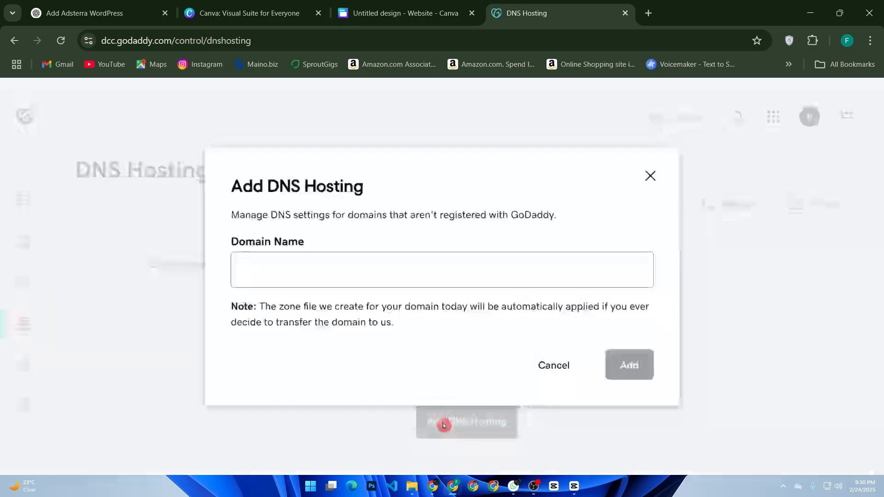
click(287, 276)
click(558, 368)
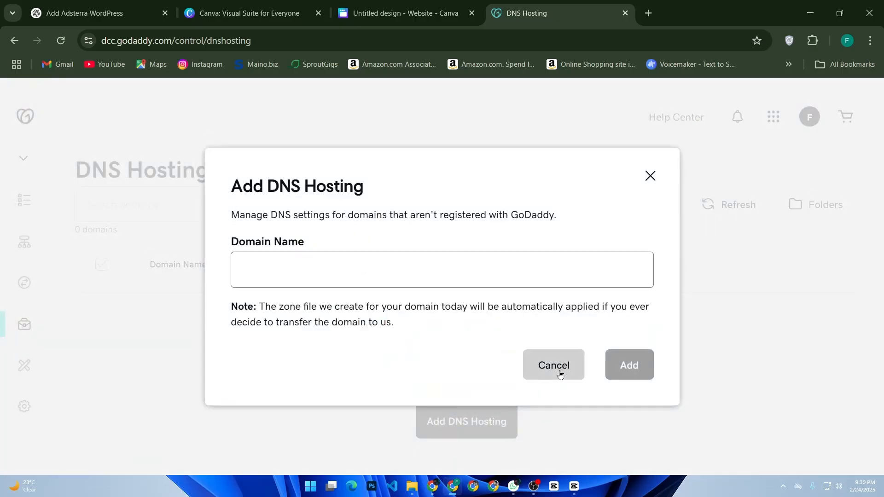
Look through the Services and Tools entries, visit the Transfers page, and return to the domain portfolio.
mouse_move(42, 251)
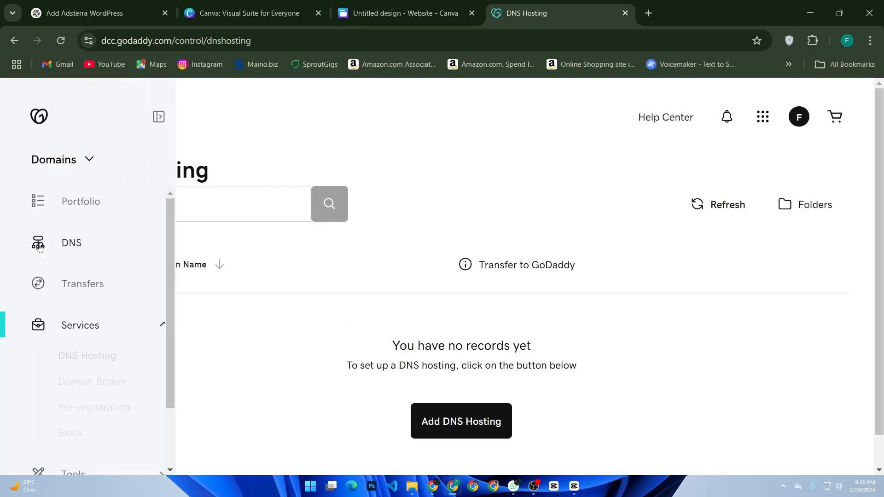
scroll(88, 313, down, 2)
scroll(114, 312, down, 1)
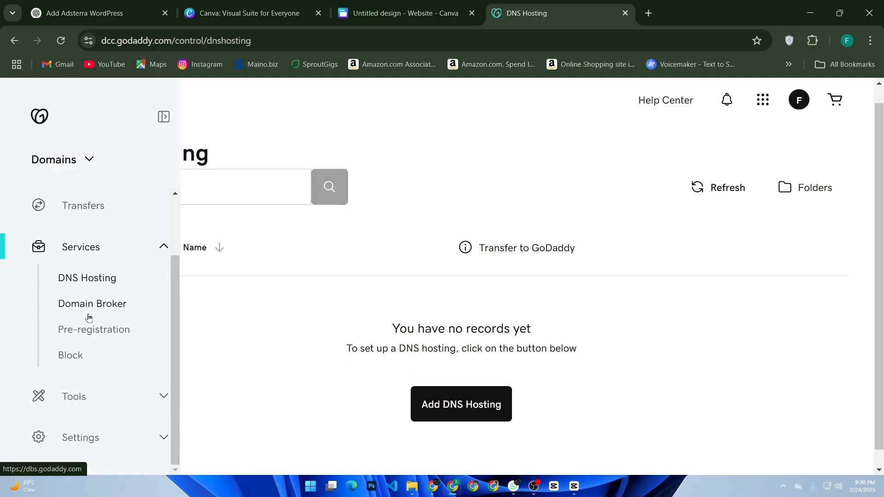
click(113, 392)
scroll(114, 390, down, 1)
scroll(113, 389, up, 2)
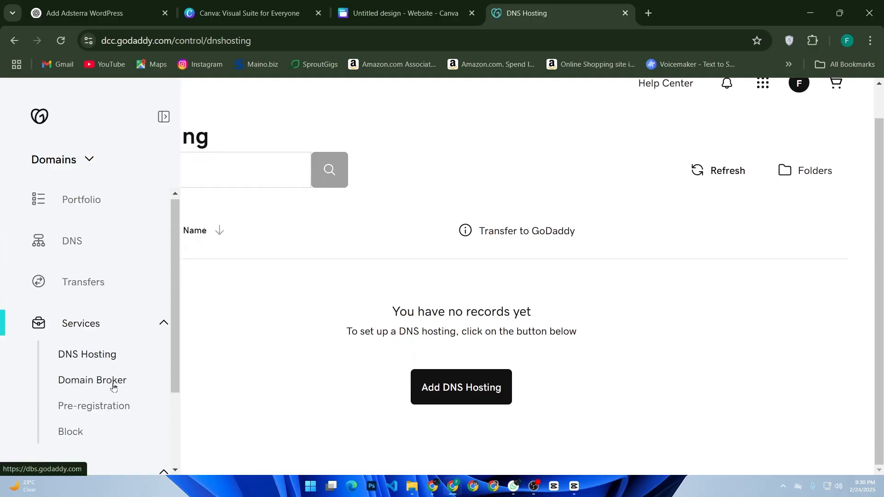
click(38, 243)
click(68, 241)
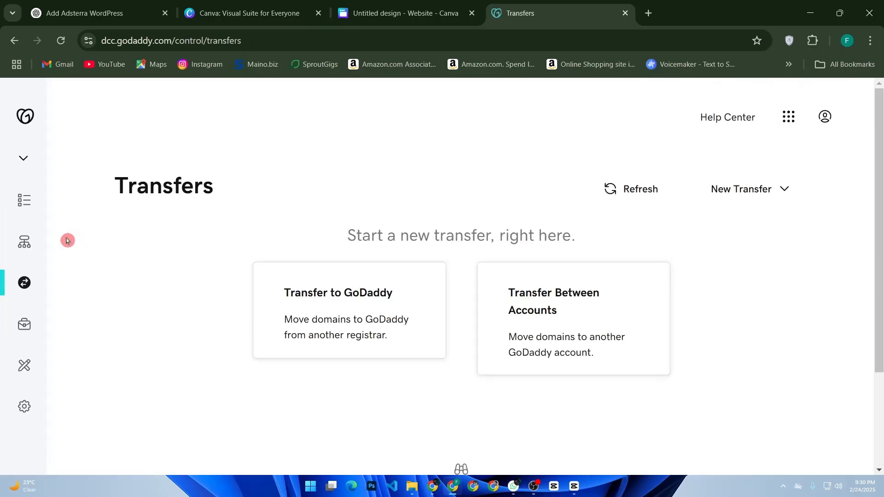
click(33, 213)
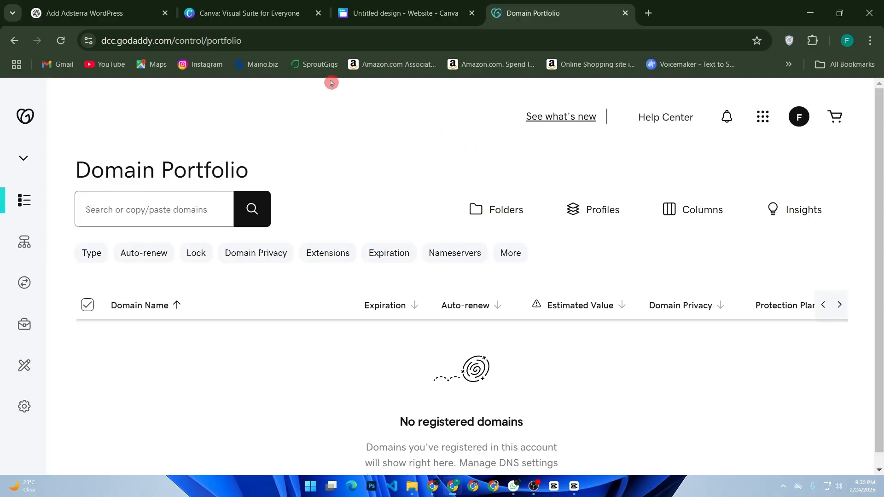
Switch back to the untitled website design in Canva and close its publishing options.
click(273, 11)
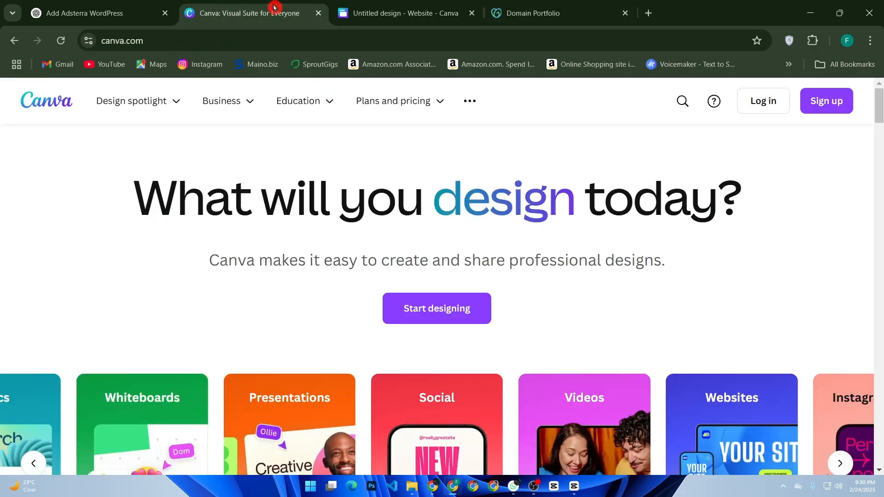
click(331, 21)
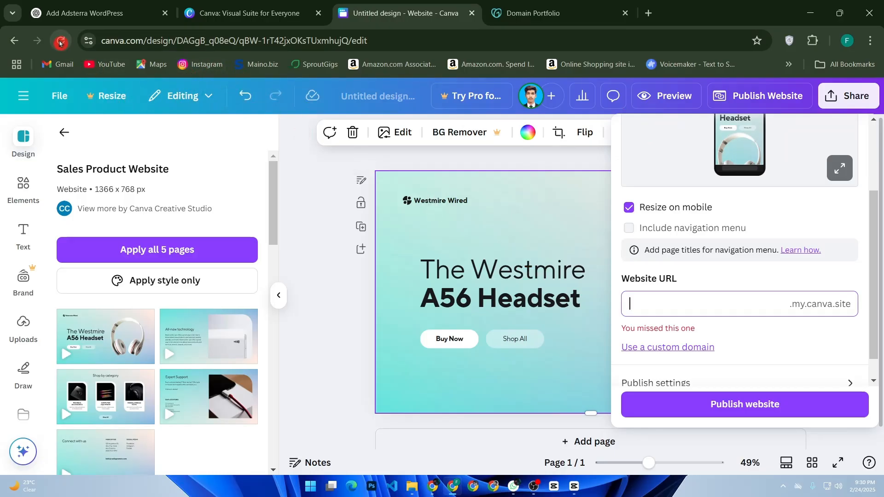
click(336, 223)
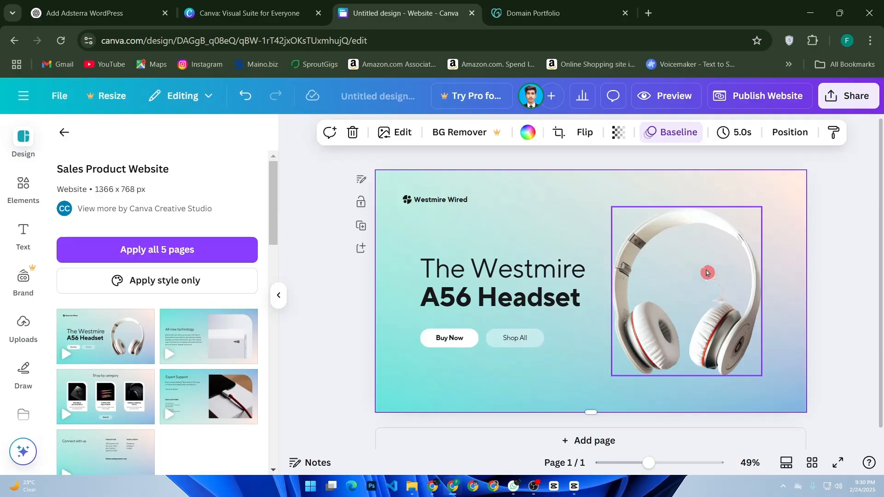
scroll(706, 272, down, 1)
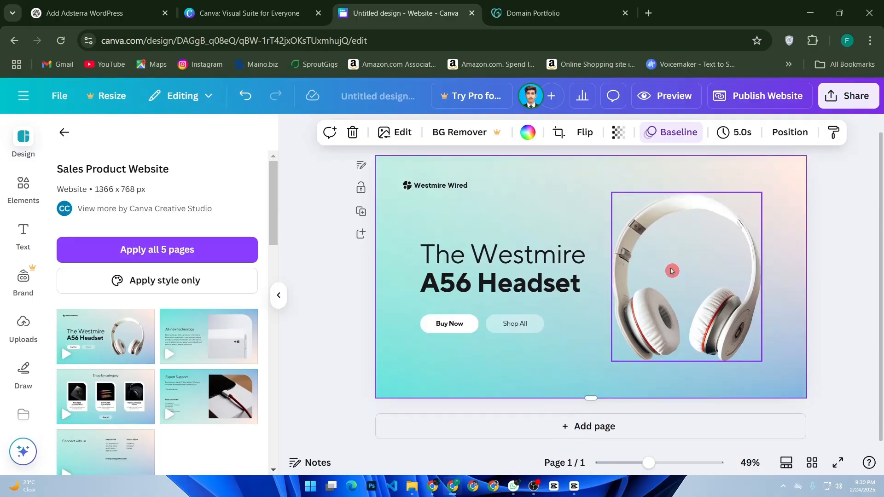
scroll(671, 271, up, 1)
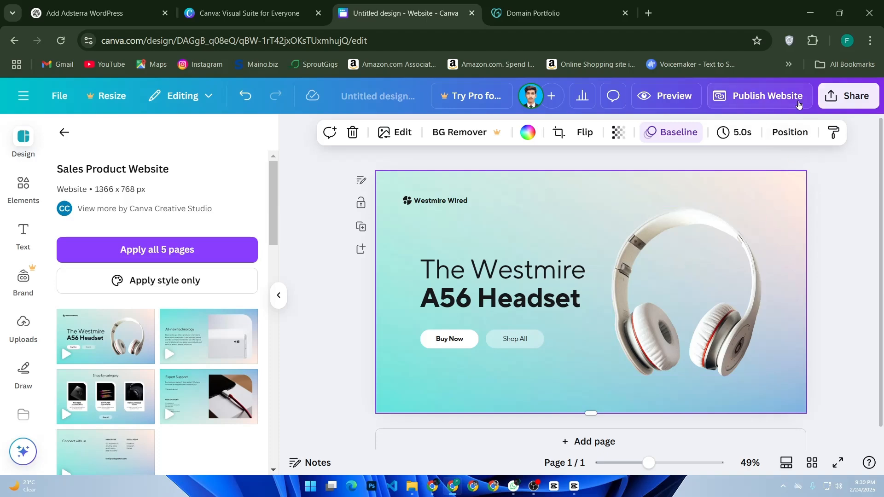
Preview the website in desktop view, look through the page, and enlarge the preview.
click(679, 94)
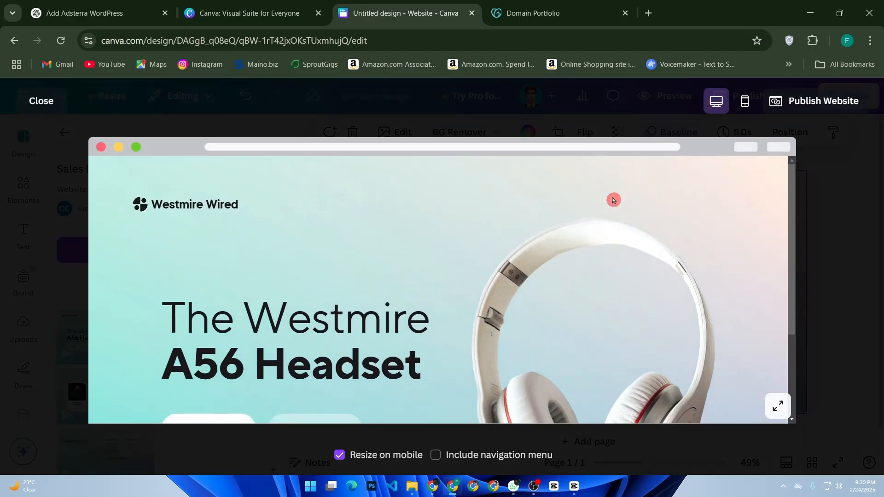
scroll(618, 238, down, 2)
scroll(618, 238, up, 2)
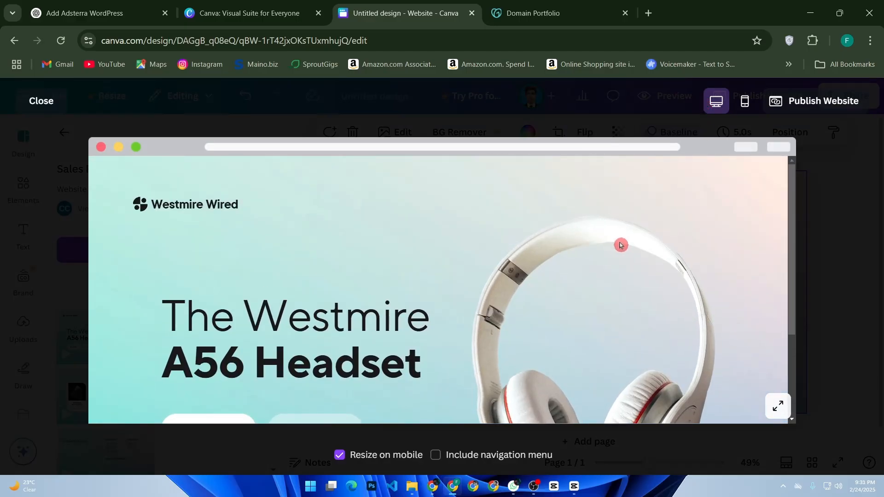
scroll(622, 245, down, 2)
click(777, 405)
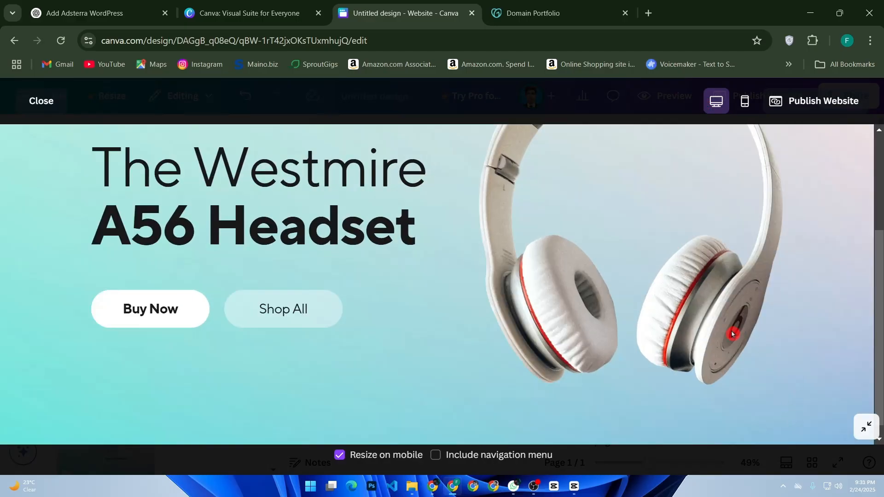
Include the navigation menu in the website, check the page, and shrink the preview back to its windowed size.
click(435, 455)
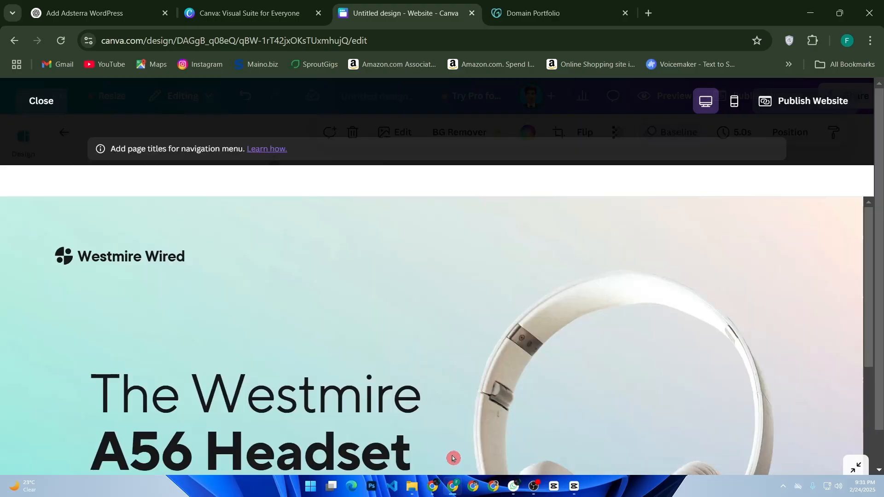
scroll(569, 376, down, 3)
scroll(570, 371, down, 1)
scroll(576, 359, up, 4)
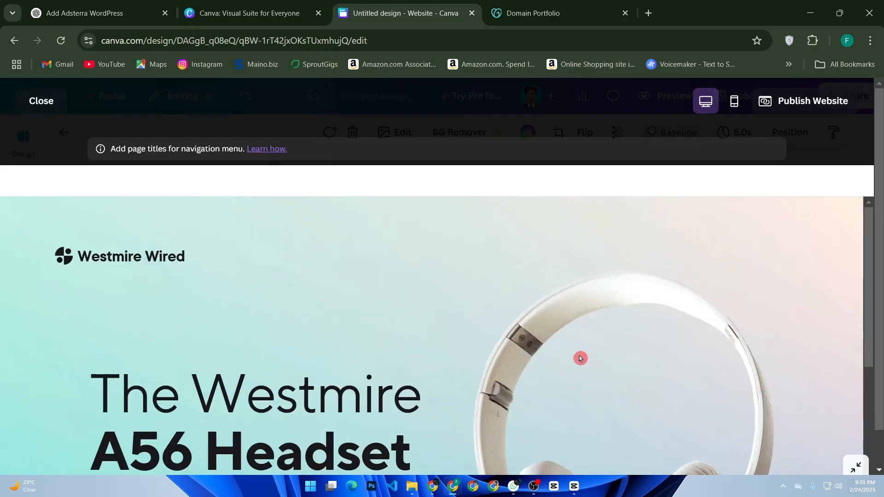
click(855, 466)
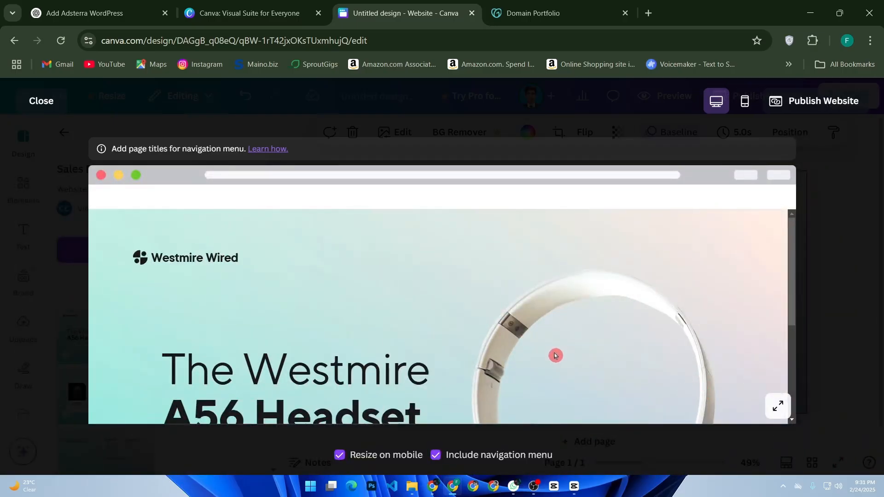
Exclude the navigation menu from the website and close the preview to return to the editor.
click(435, 454)
click(799, 171)
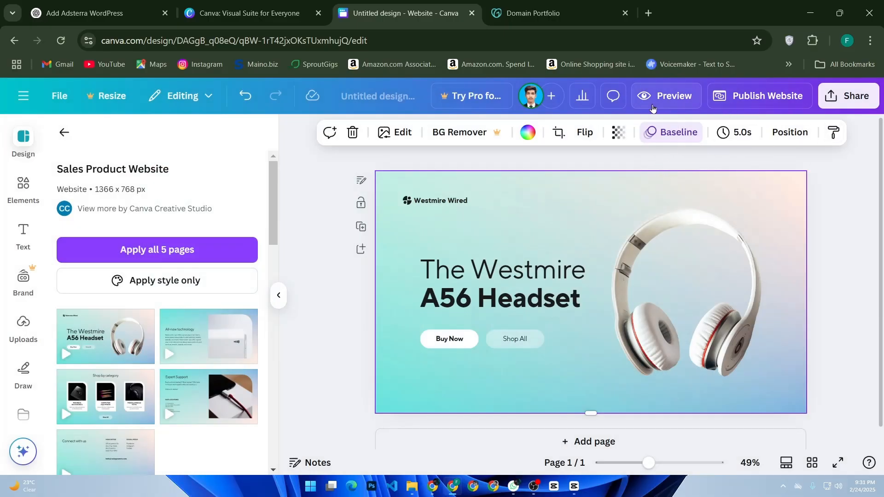
Go to Chrome's privacy and security settings and bring up the options for deleting browsing data.
click(874, 41)
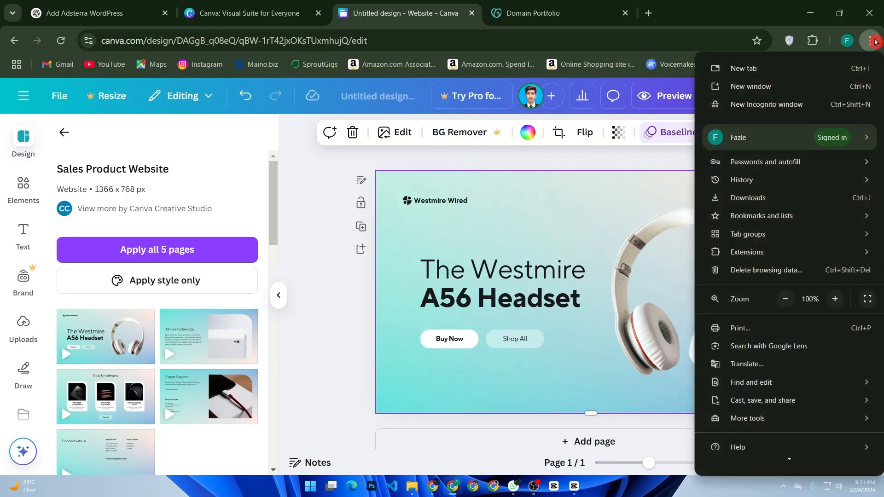
scroll(769, 385, down, 1)
mouse_move(770, 385)
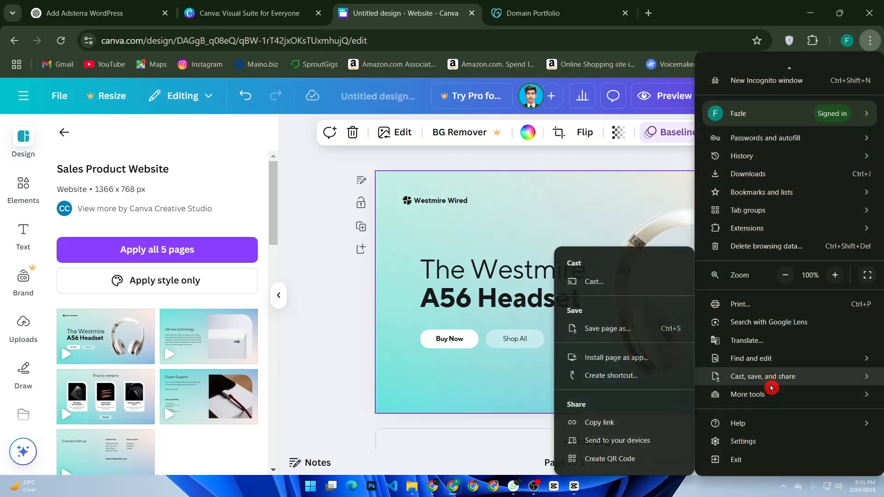
click(755, 441)
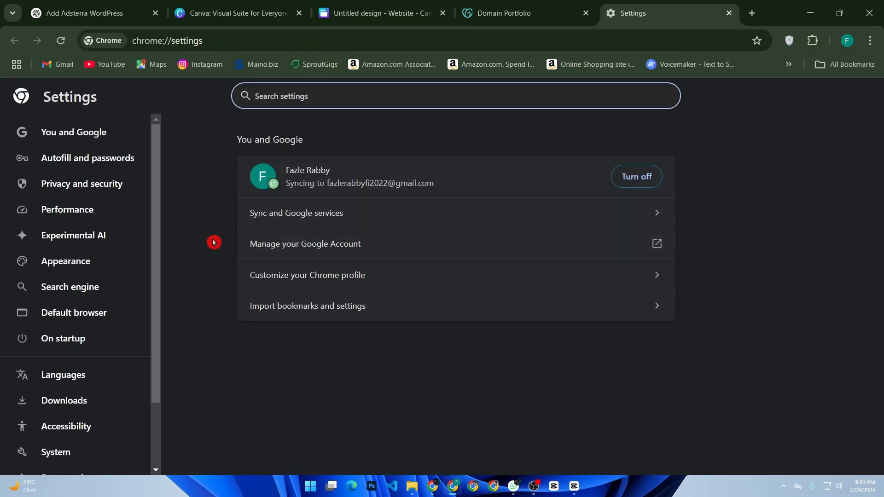
click(92, 162)
click(93, 182)
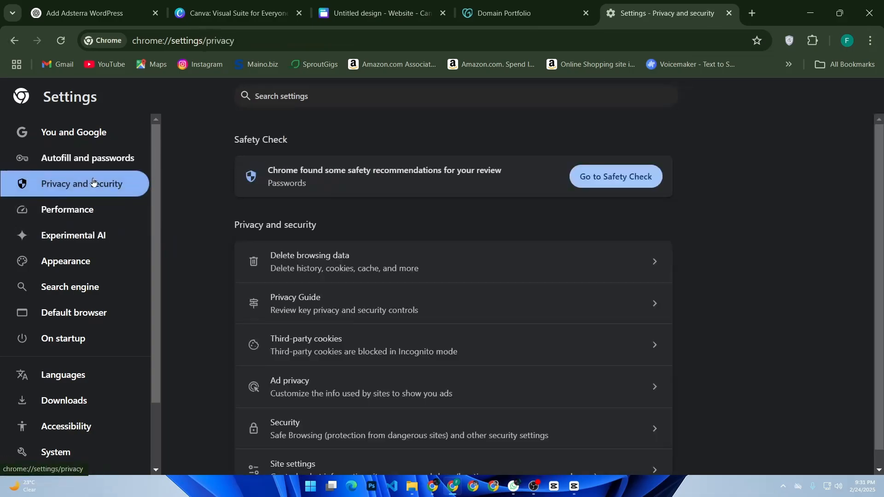
click(325, 266)
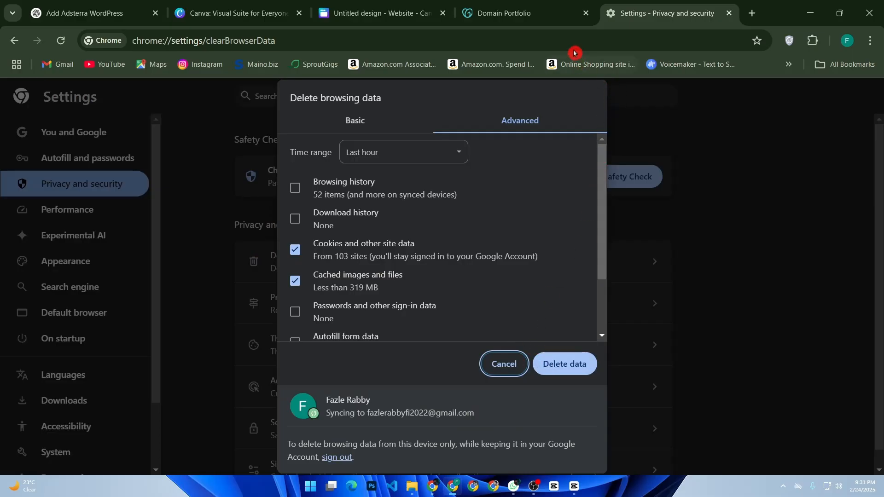
Search Google for whatsmydns and open the whatsmydns.net DNS propagation checker.
click(548, 39)
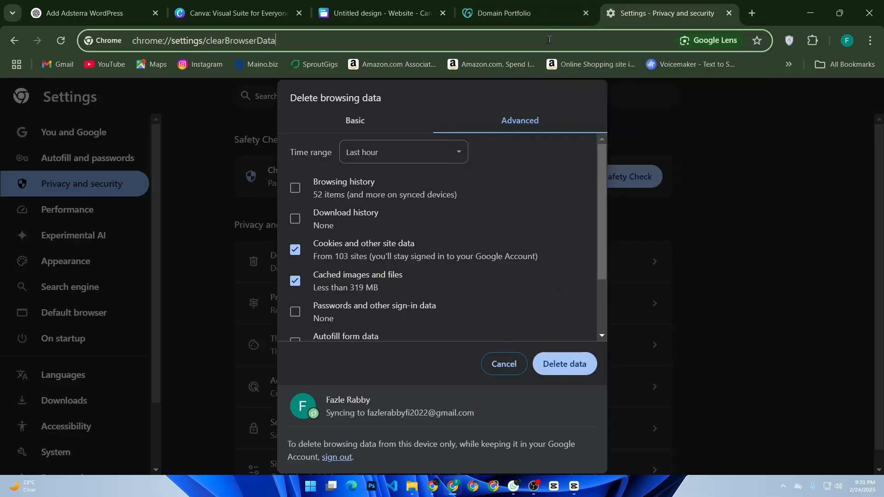
text(what,)
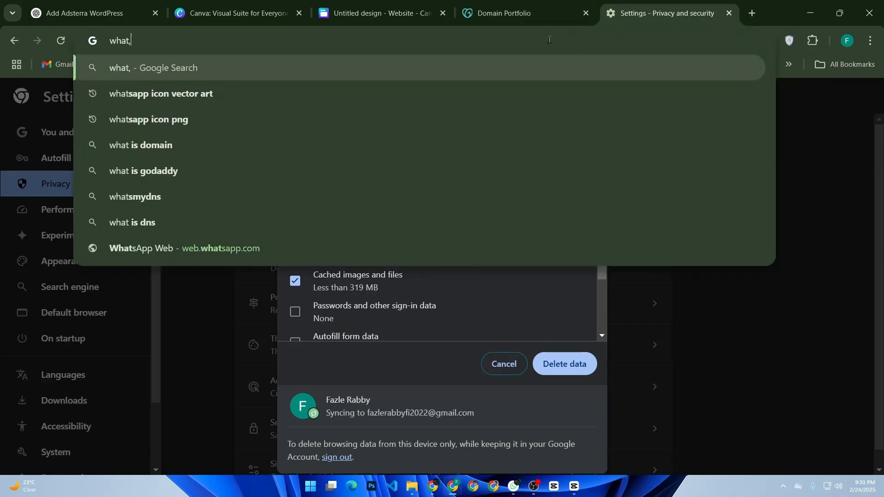
key(BackSpace)
text(s)
key(BackSpace)
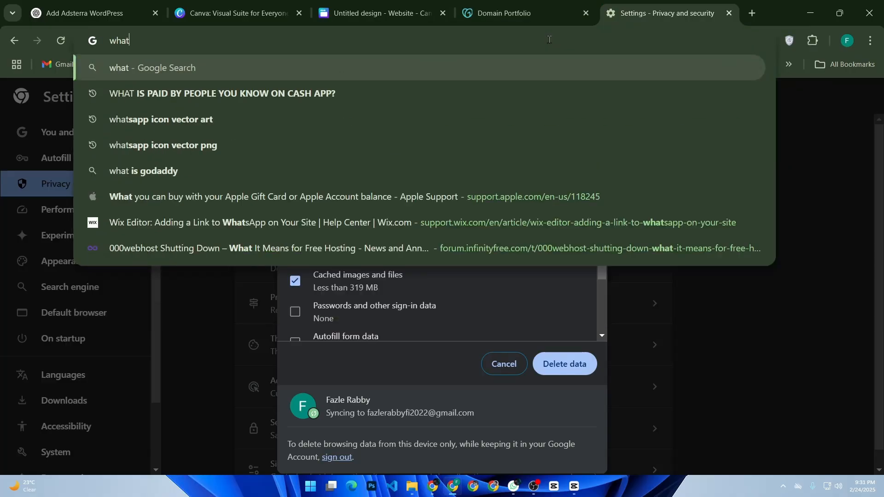
text(mydns)
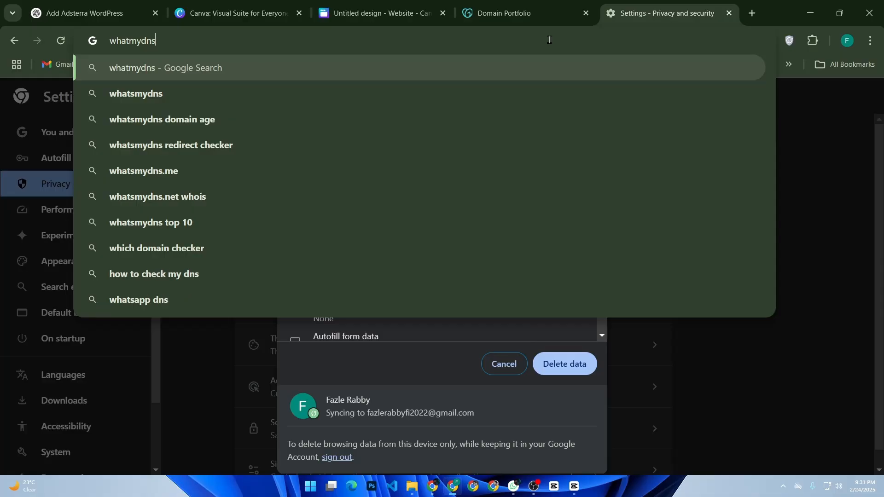
key(Return)
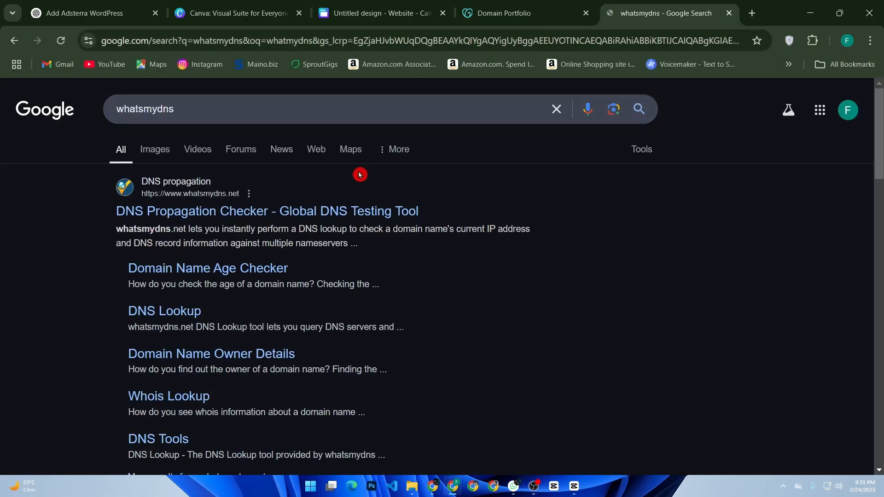
click(141, 197)
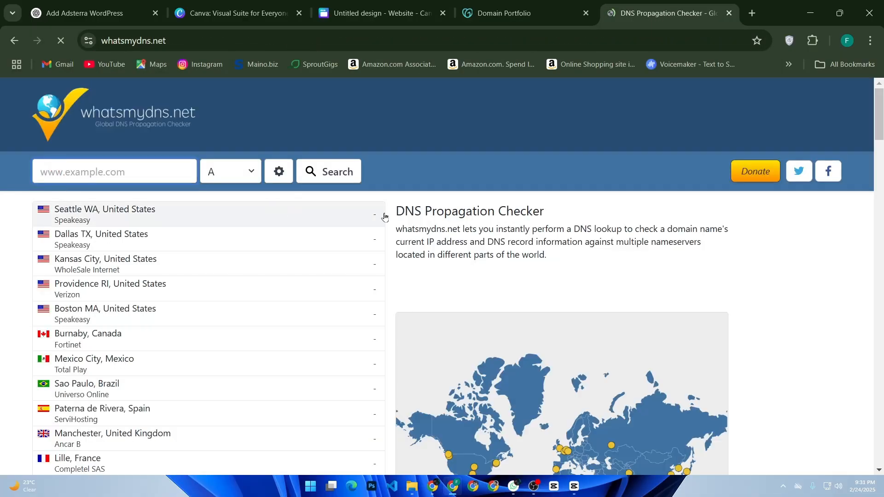
click(455, 222)
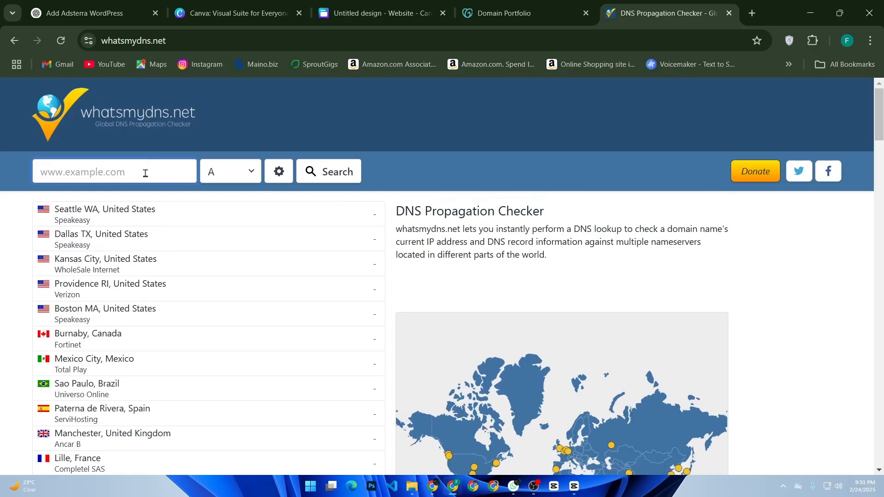
click(98, 171)
text(www.yourdomain.com)
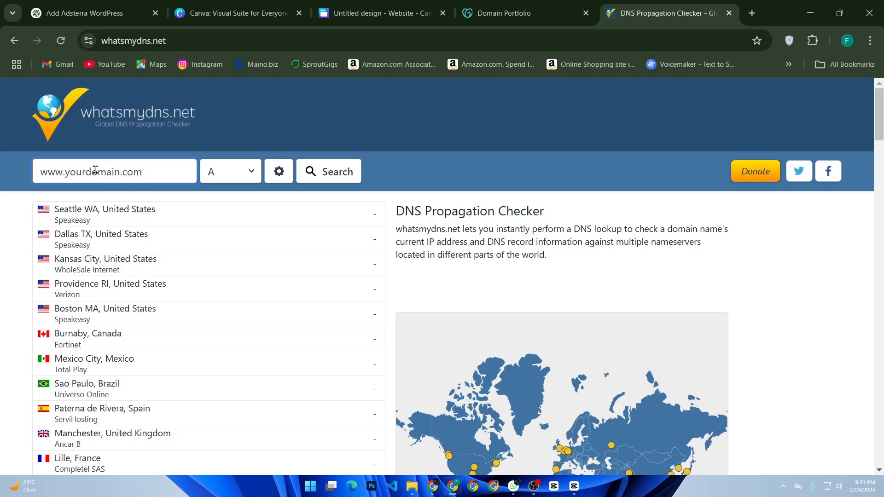
key(Return)
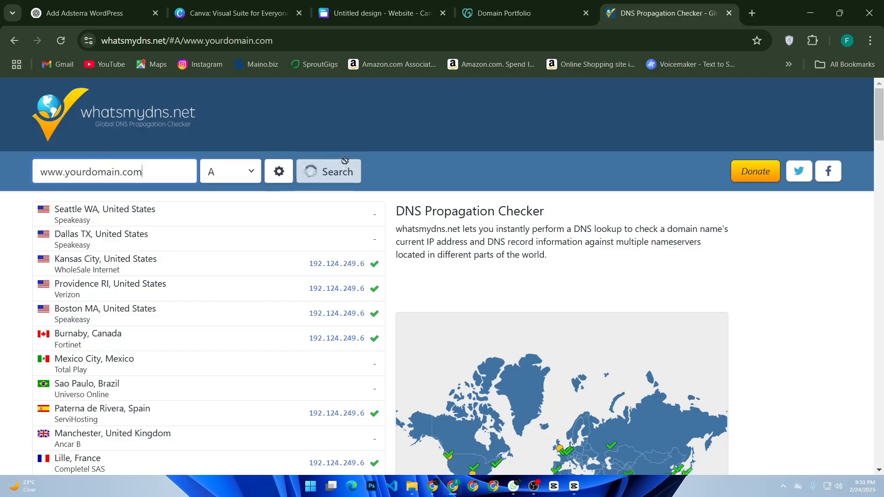
click(415, 162)
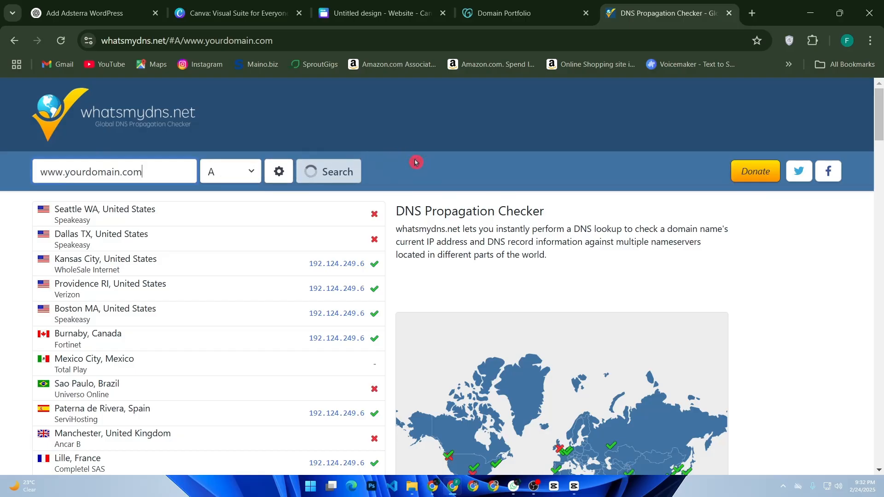
Review the propagation results by server location and the explanation of how to check DNS propagation.
scroll(450, 178, down, 12)
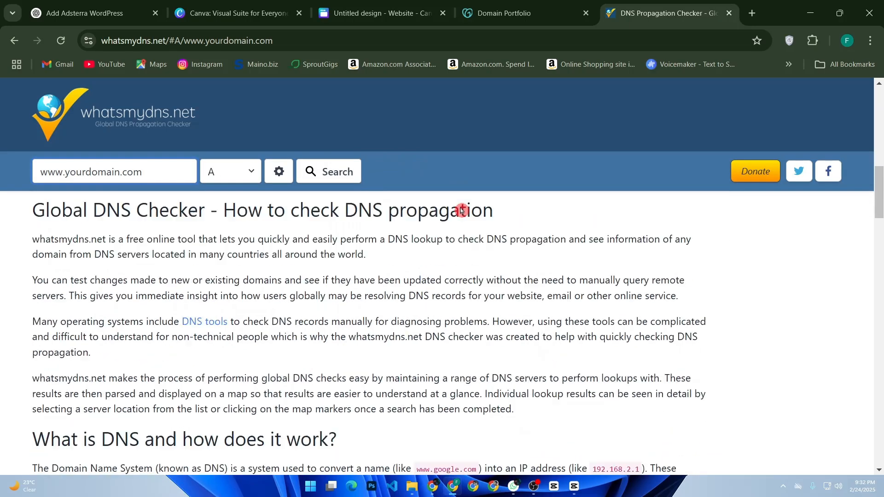
scroll(461, 210, down, 3)
scroll(462, 211, up, 2)
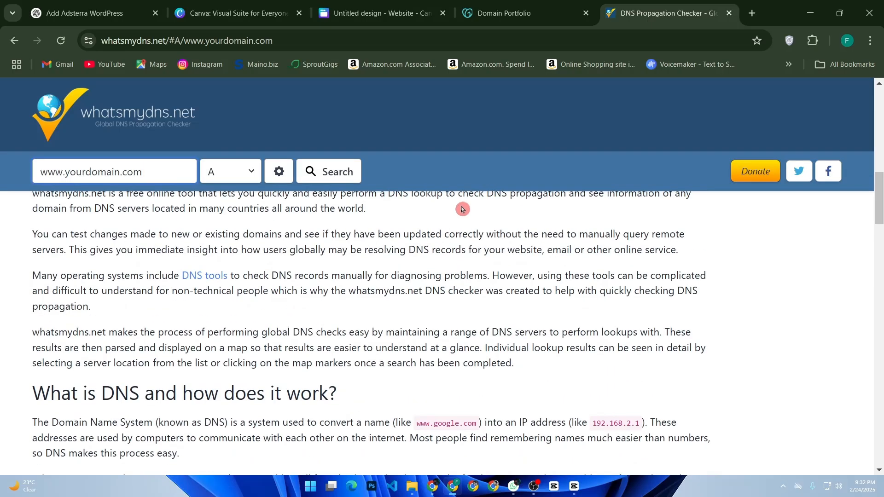
scroll(462, 209, up, 4)
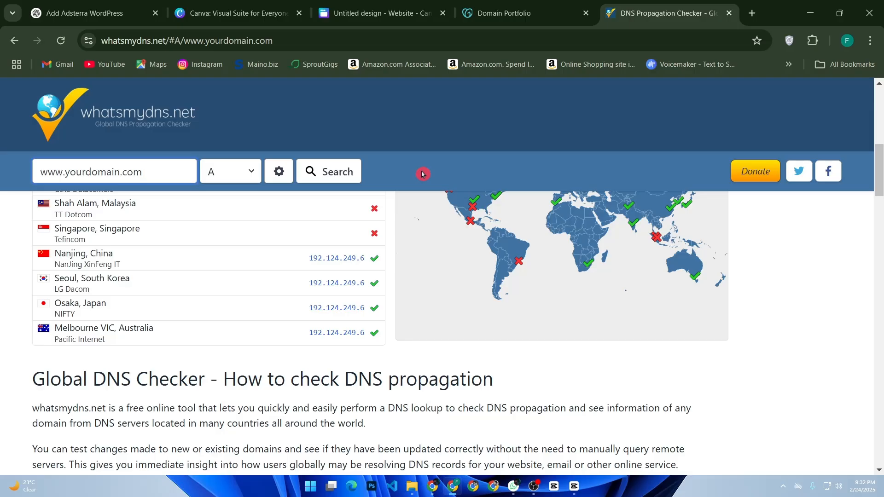
scroll(422, 173, down, 2)
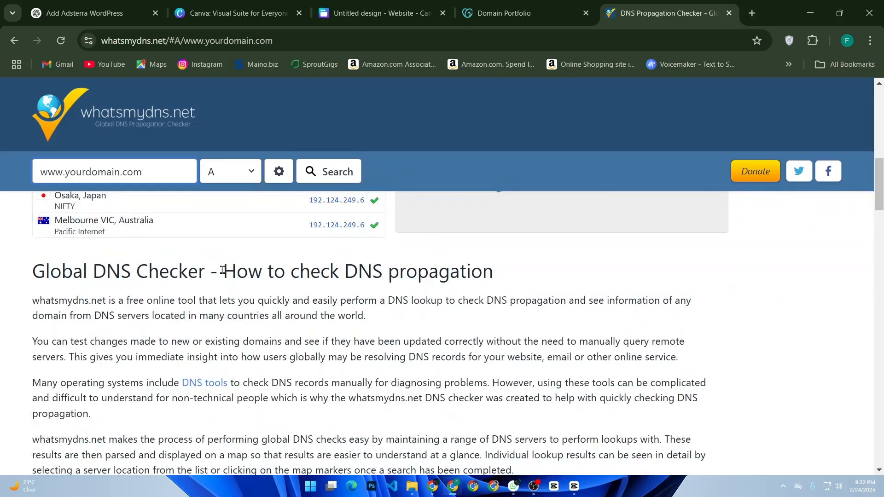
drag(223, 270, 517, 270)
scroll(128, 275, down, 2)
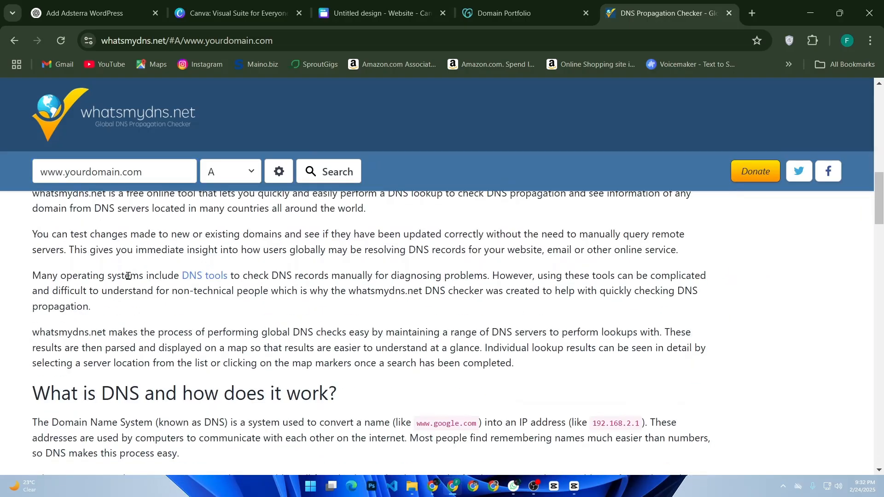